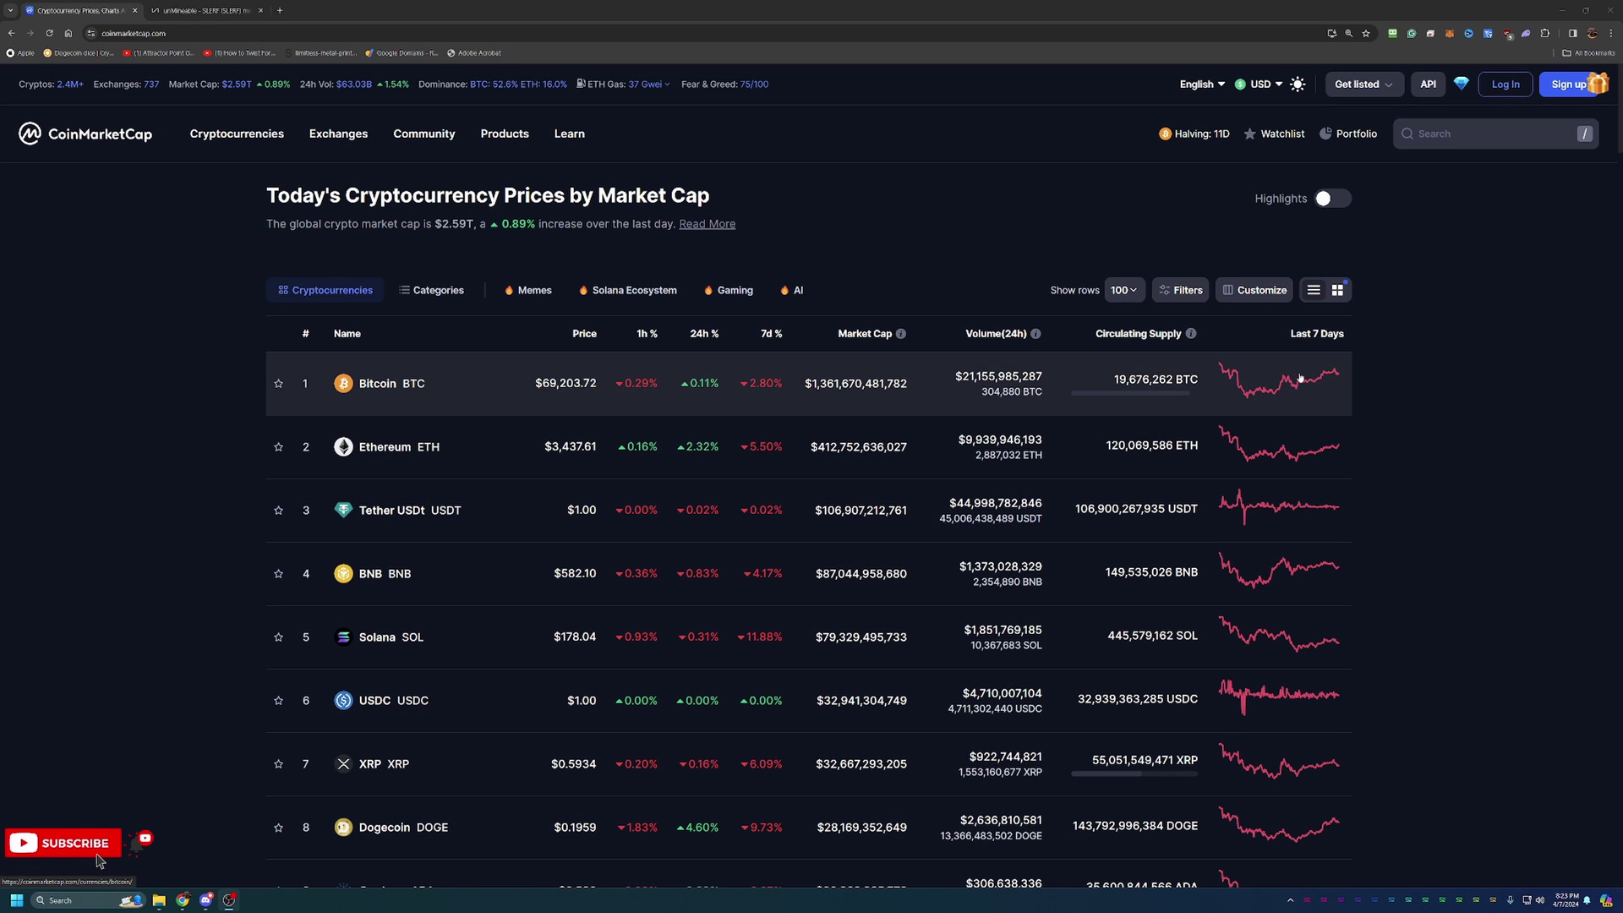
# Open the SLERF coin page on CoinMarketCap from the recent searches.
pyautogui.scroll(-7, 1225, 473)
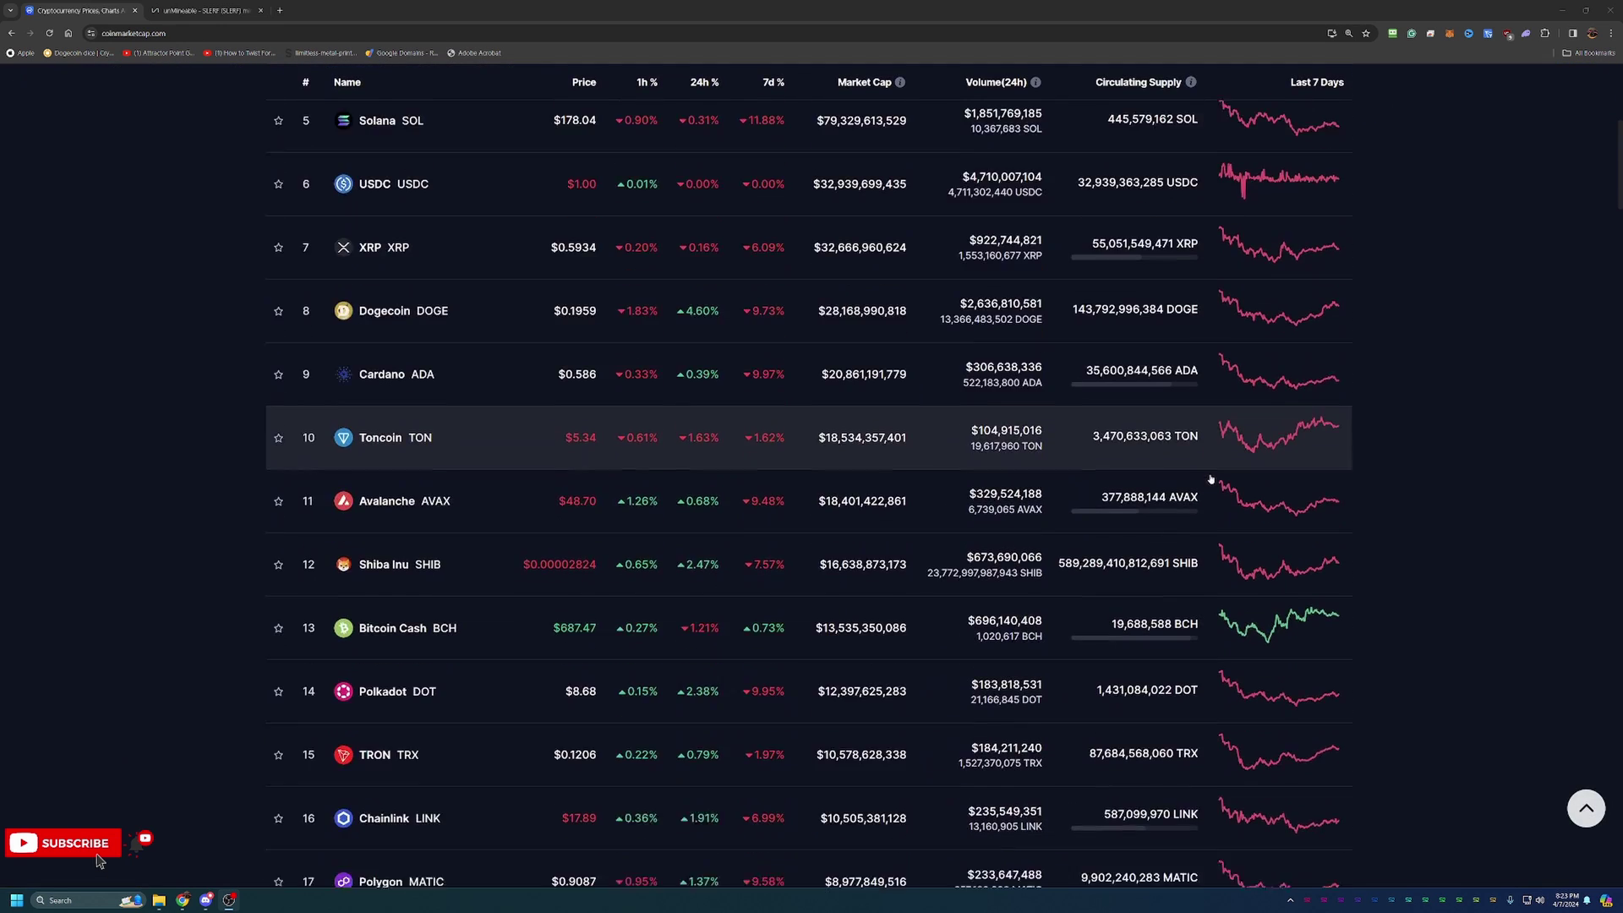
pyautogui.scroll(-2, 1210, 476)
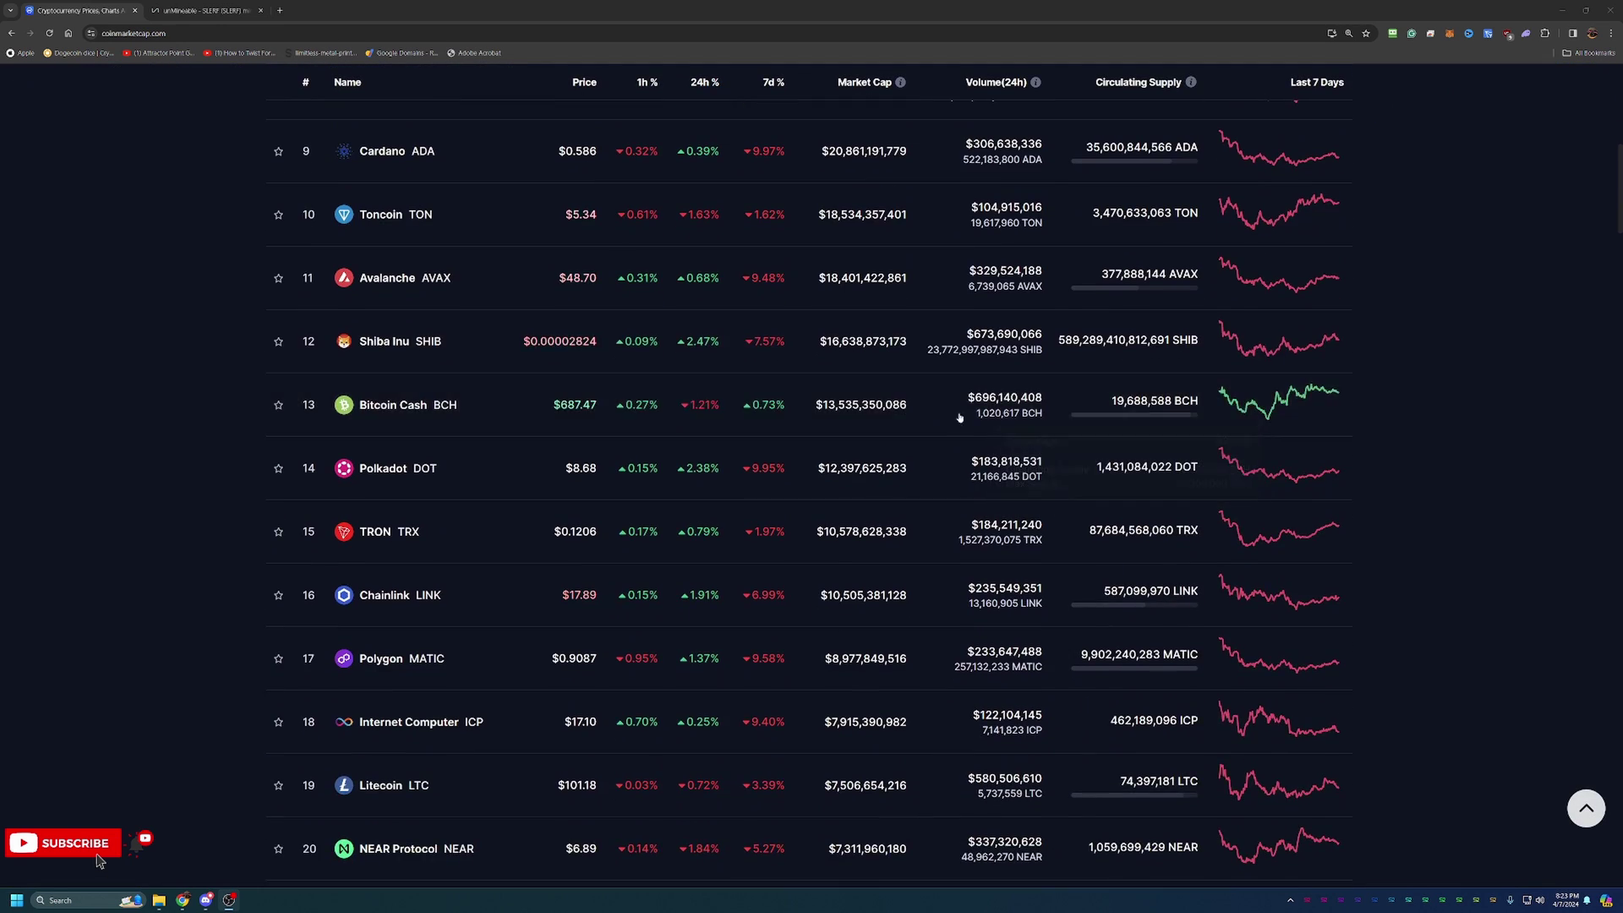
pyautogui.scroll(3, 711, 370)
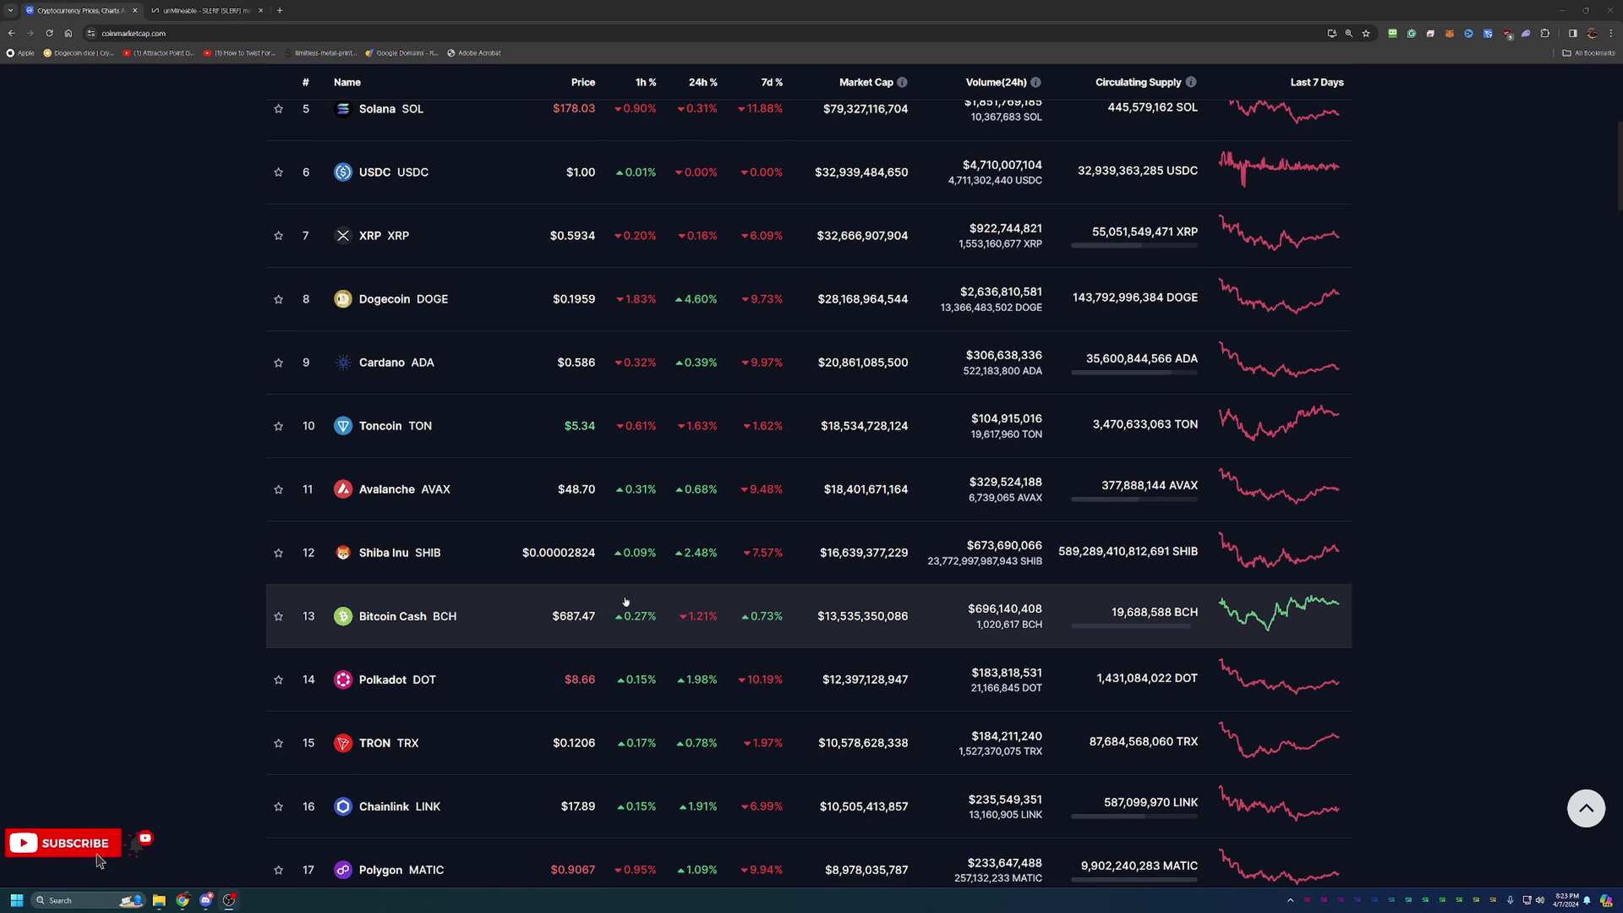
pyautogui.scroll(-4, 643, 584)
pyautogui.scroll(-2, 625, 601)
pyautogui.scroll(-1, 719, 642)
pyautogui.scroll(13, 1002, 720)
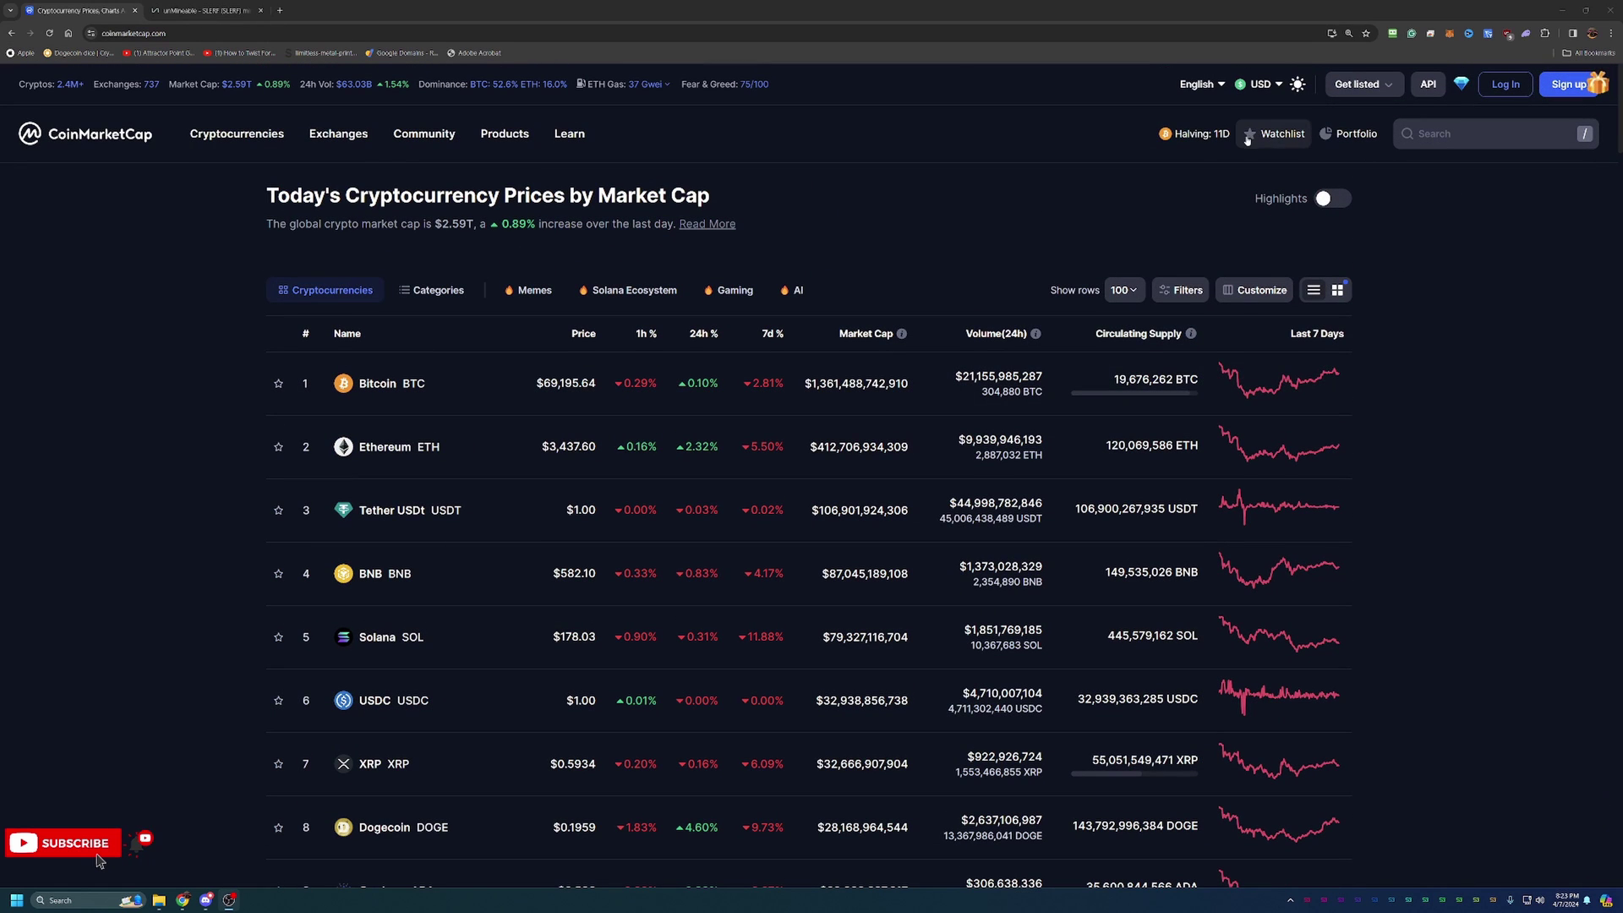
pyautogui.moveTo(1204, 140)
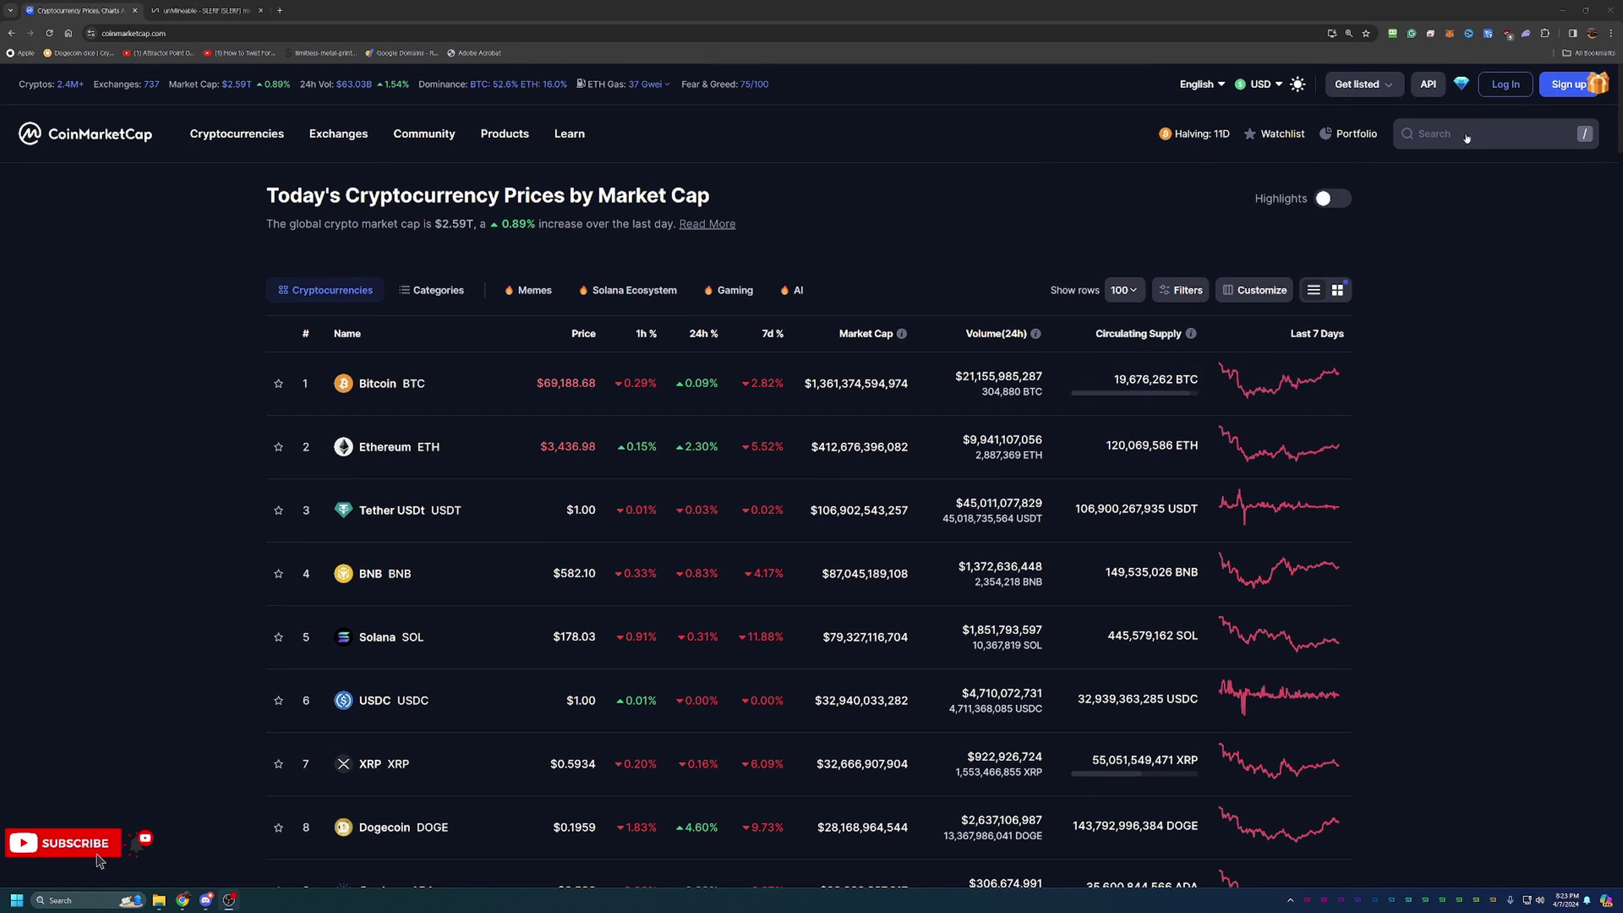
pyautogui.click(1437, 134)
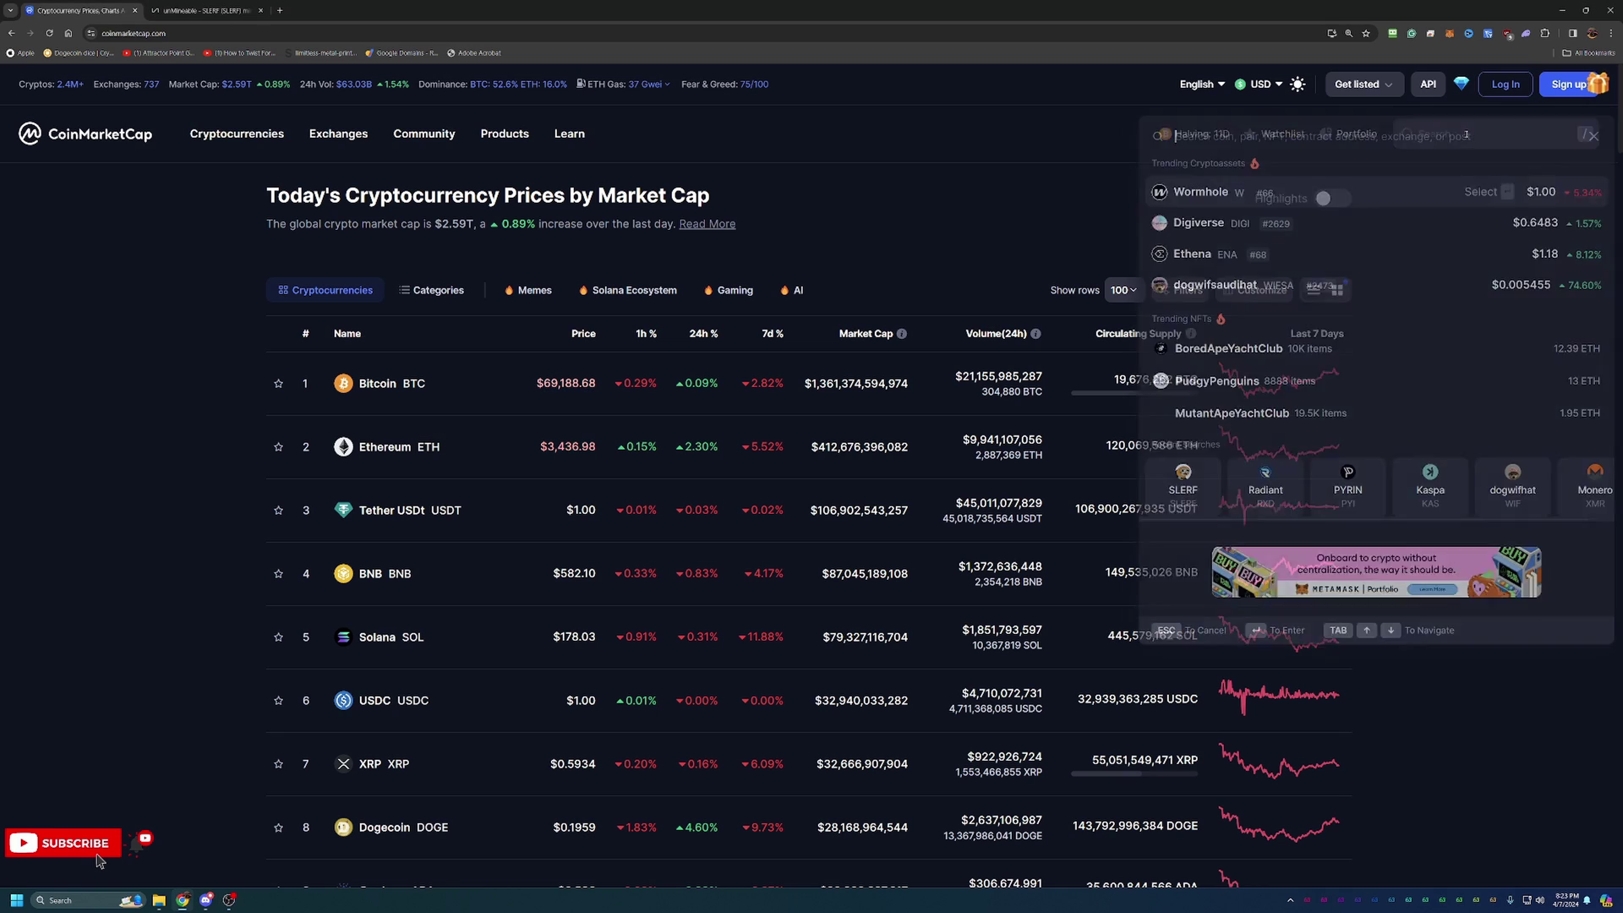
pyautogui.click(1211, 477)
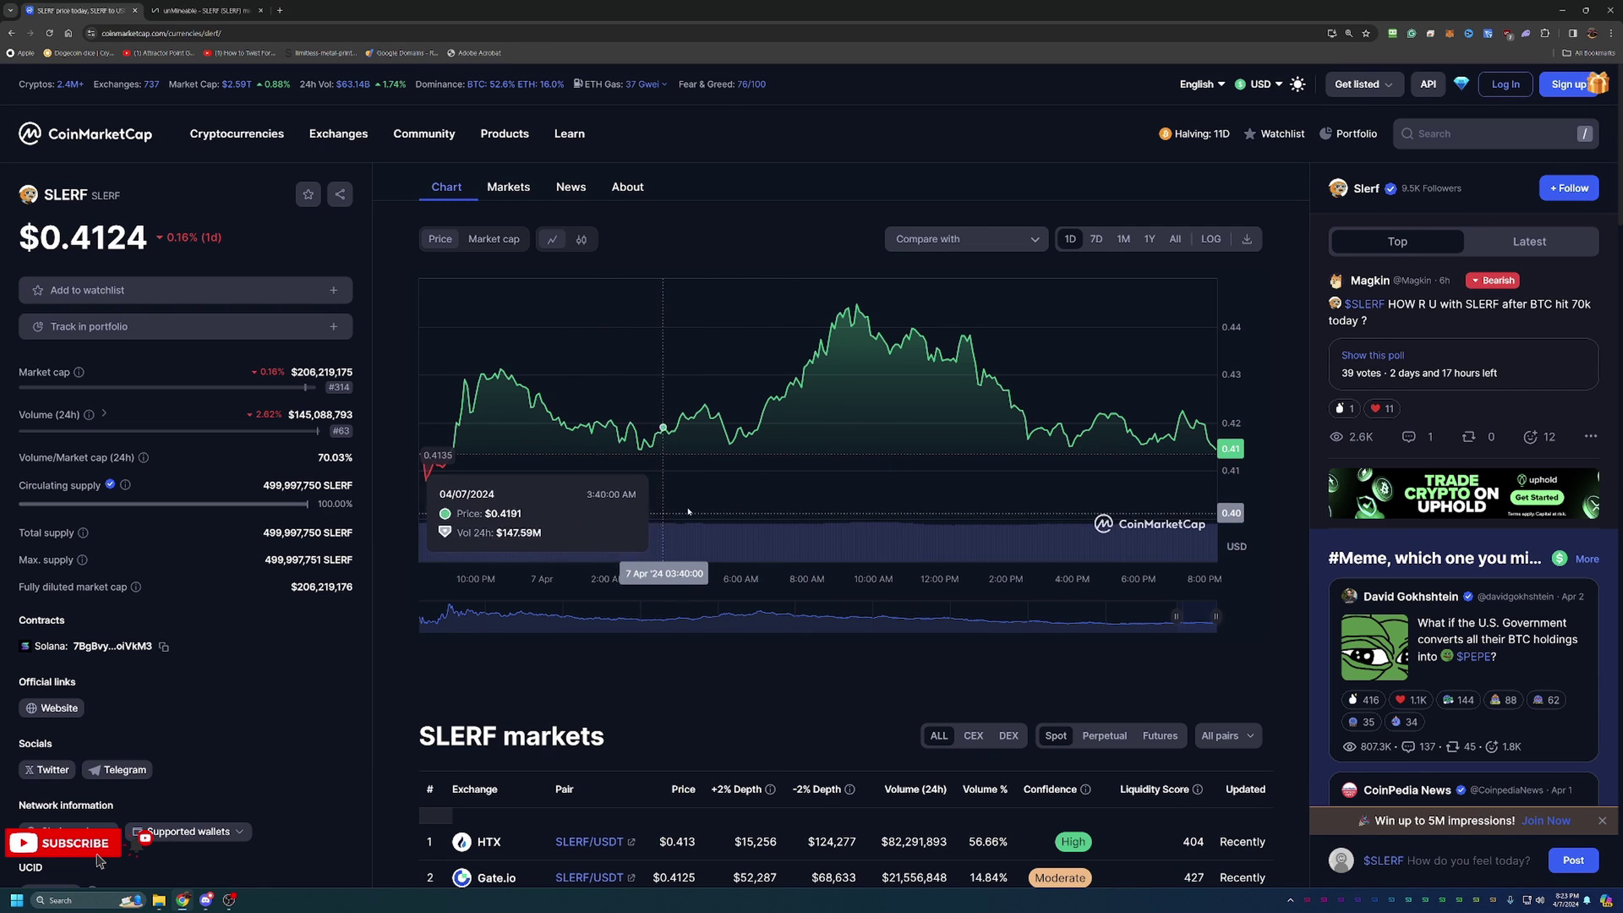
# Compare SLERF's price chart over 1Y, All and 1D, ending on the 7-day view.
pyautogui.click(1149, 238)
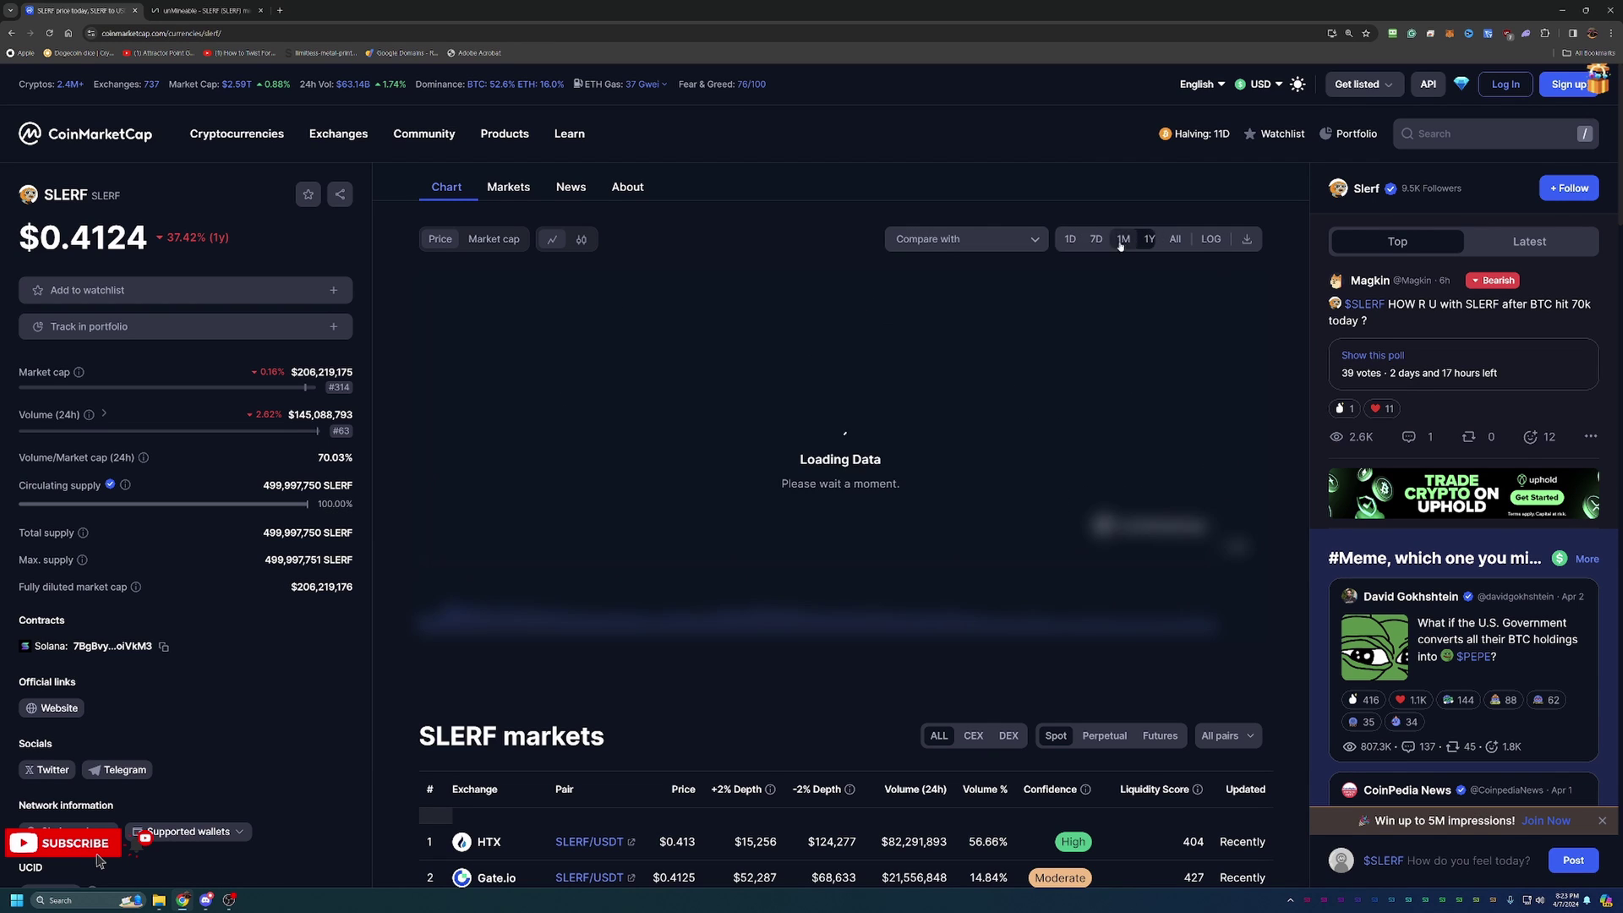
pyautogui.click(1175, 239)
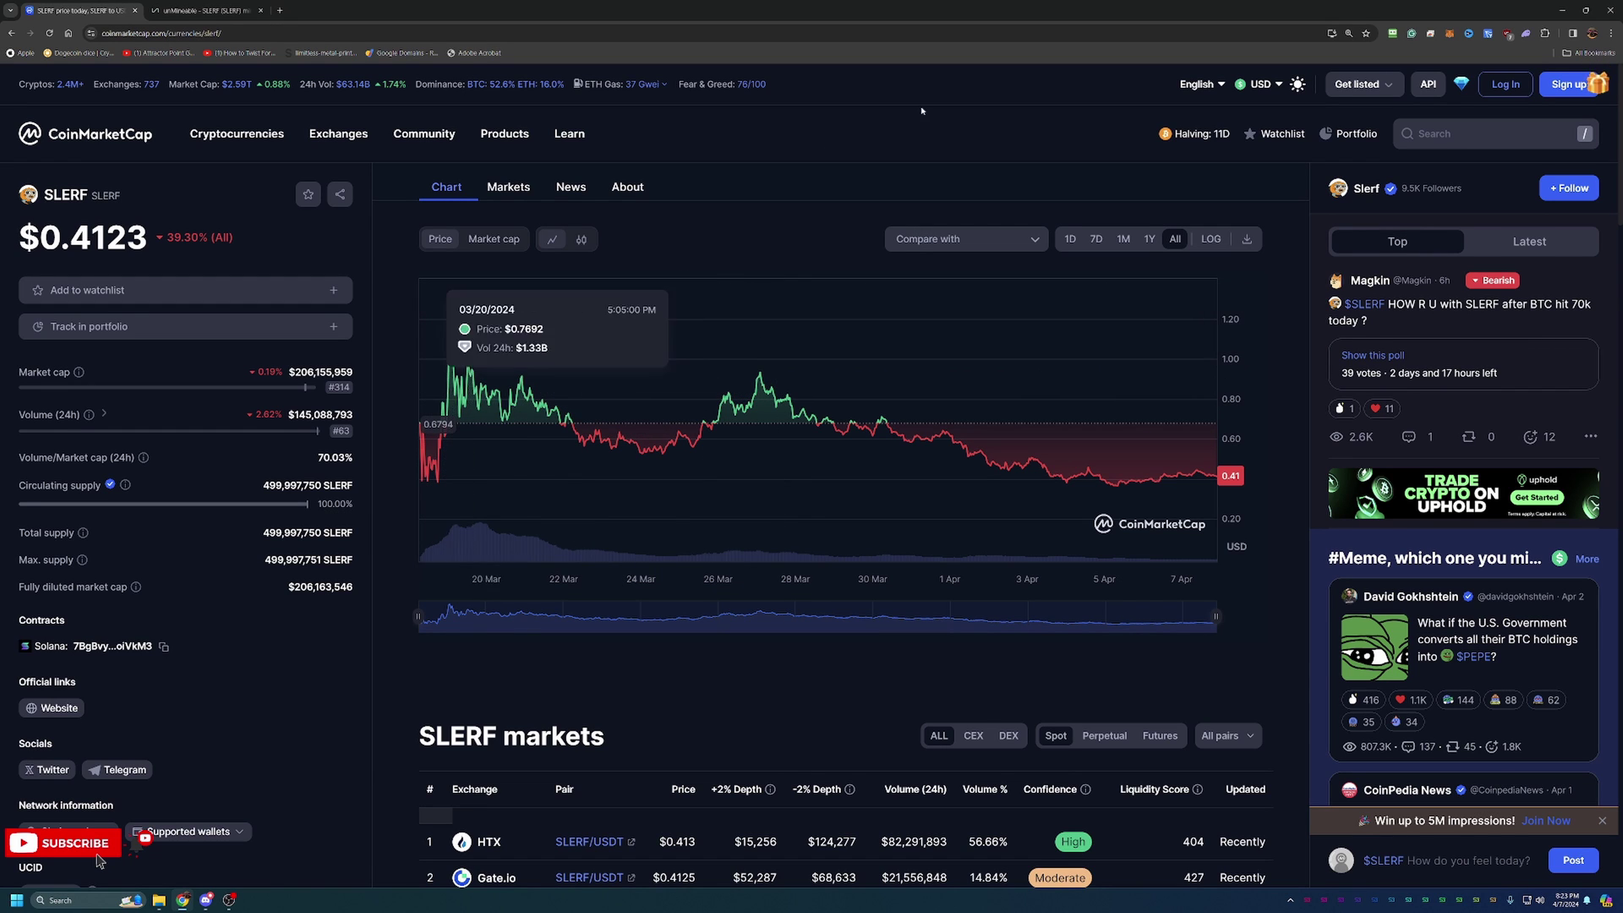
pyautogui.moveTo(505, 133)
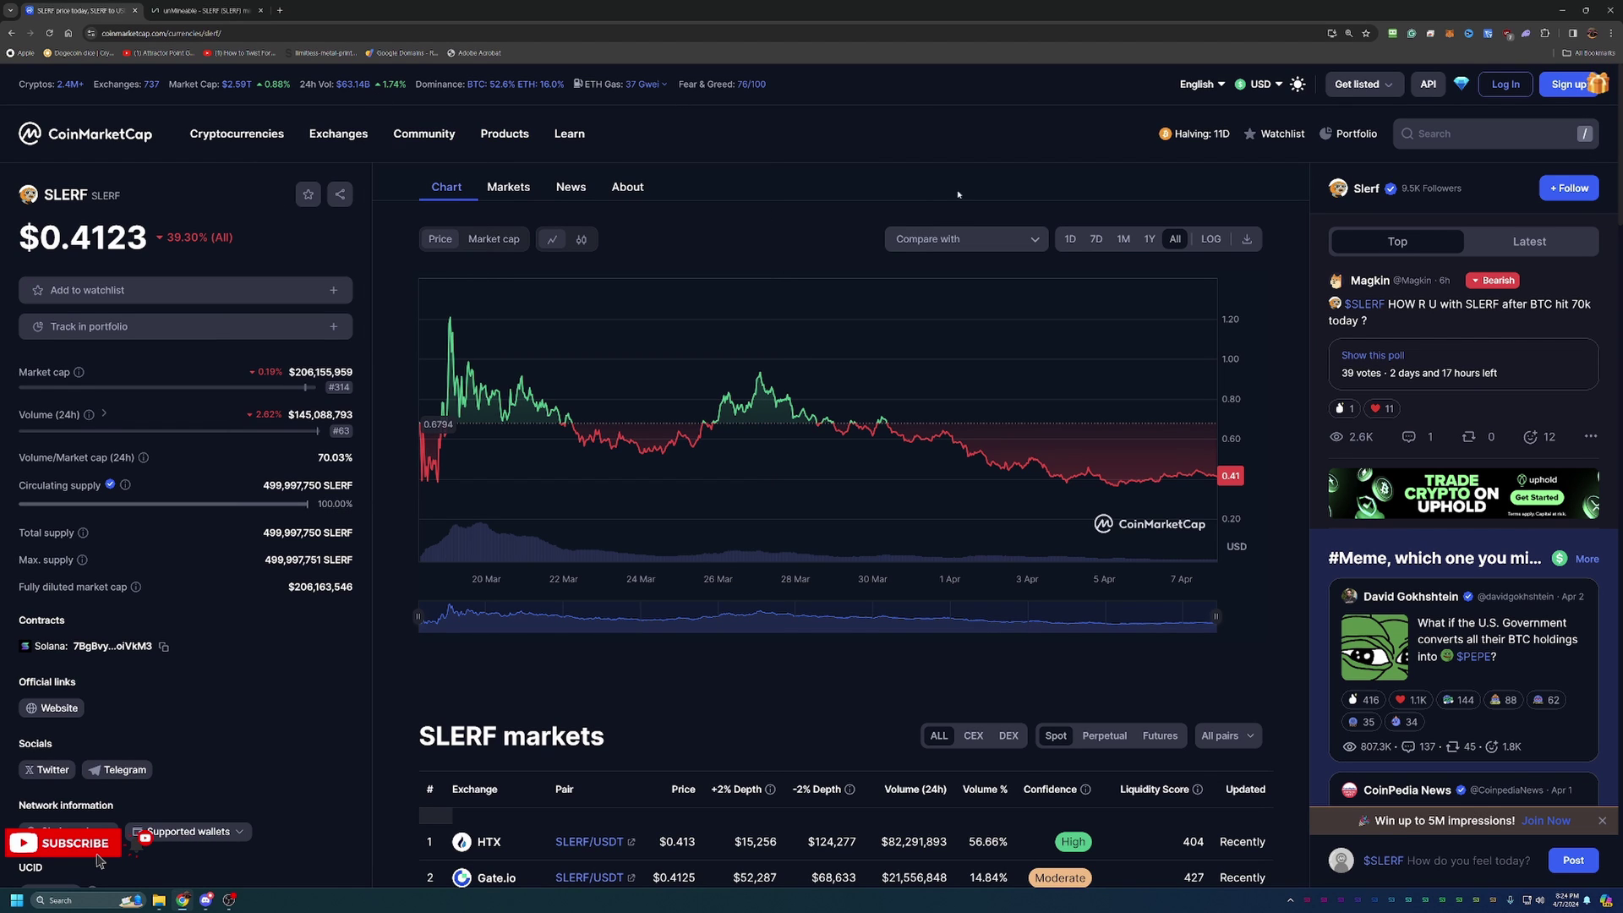
pyautogui.click(1071, 239)
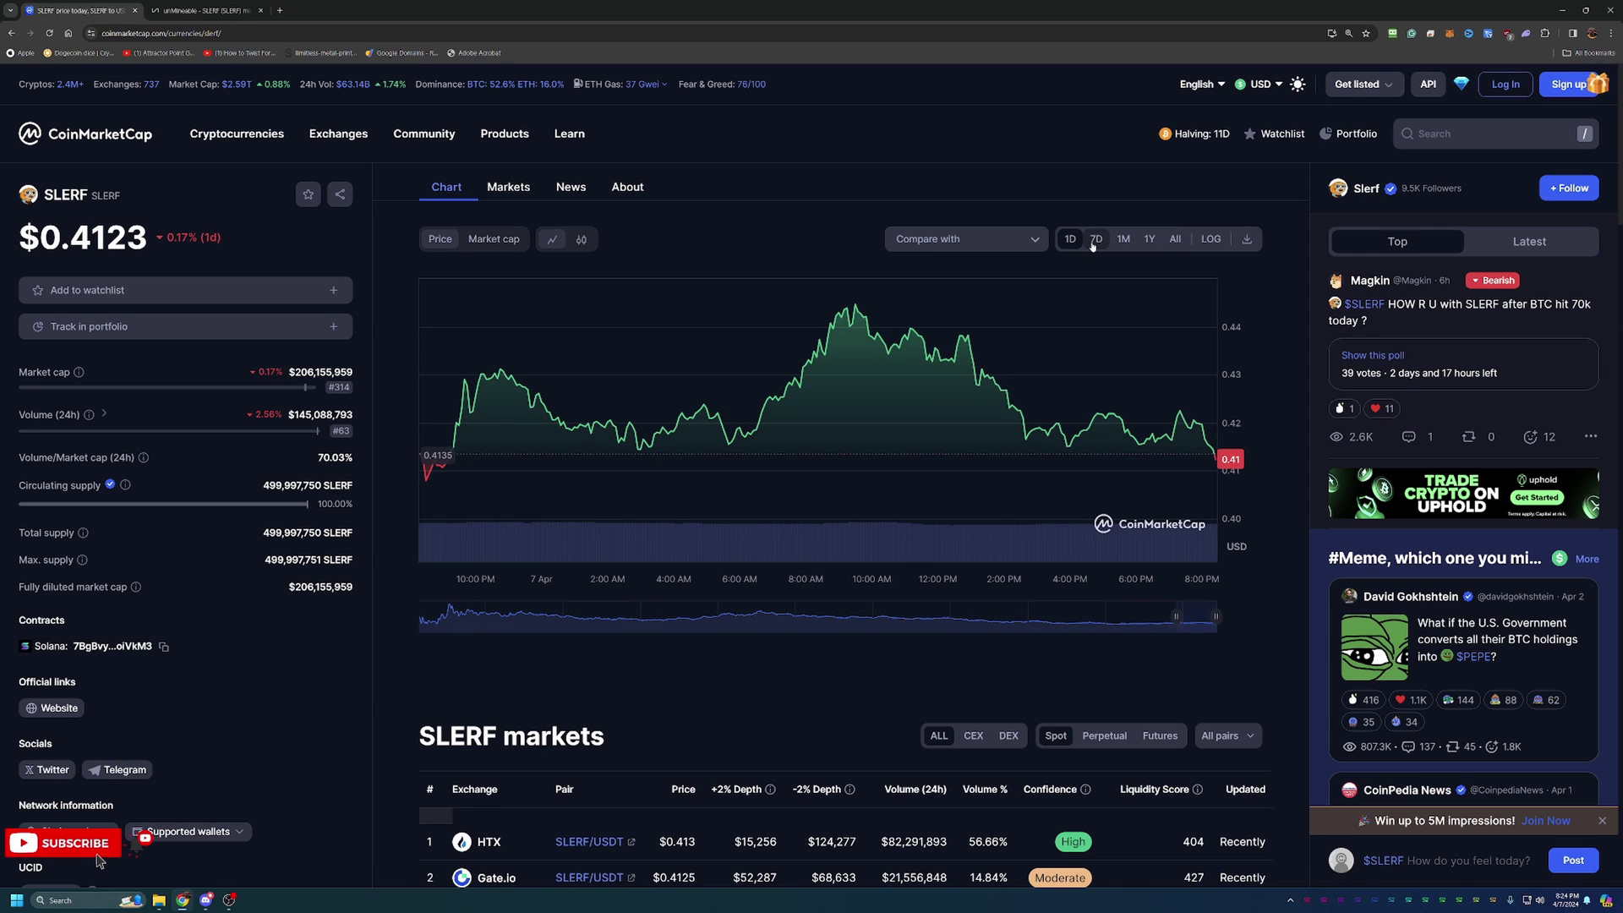
pyautogui.click(1095, 240)
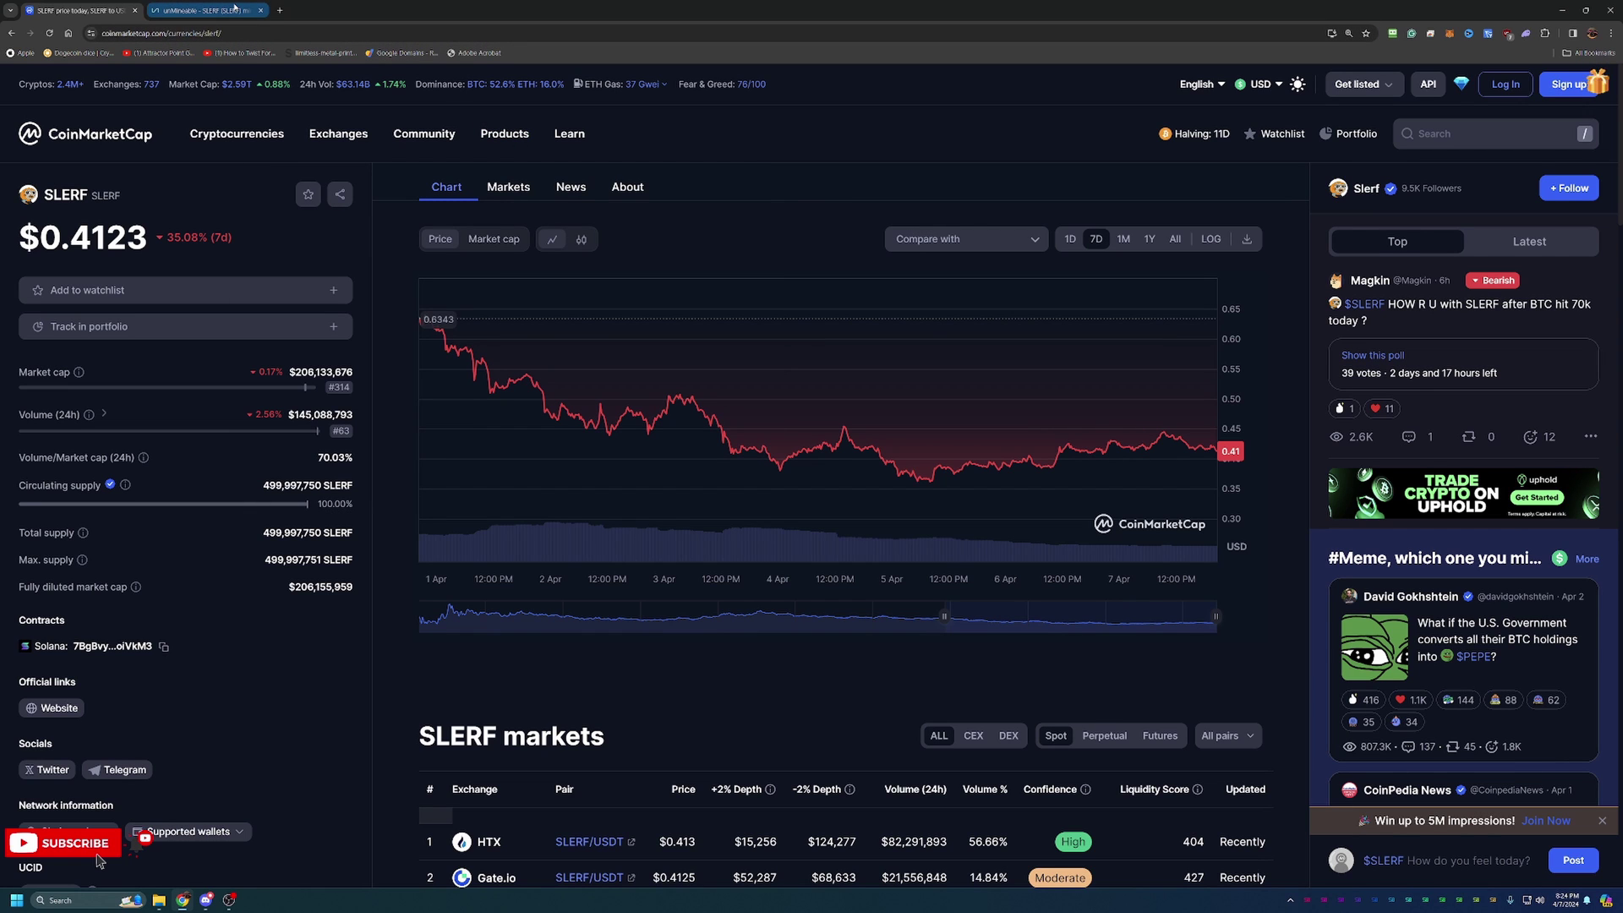
pyautogui.click(234, 8)
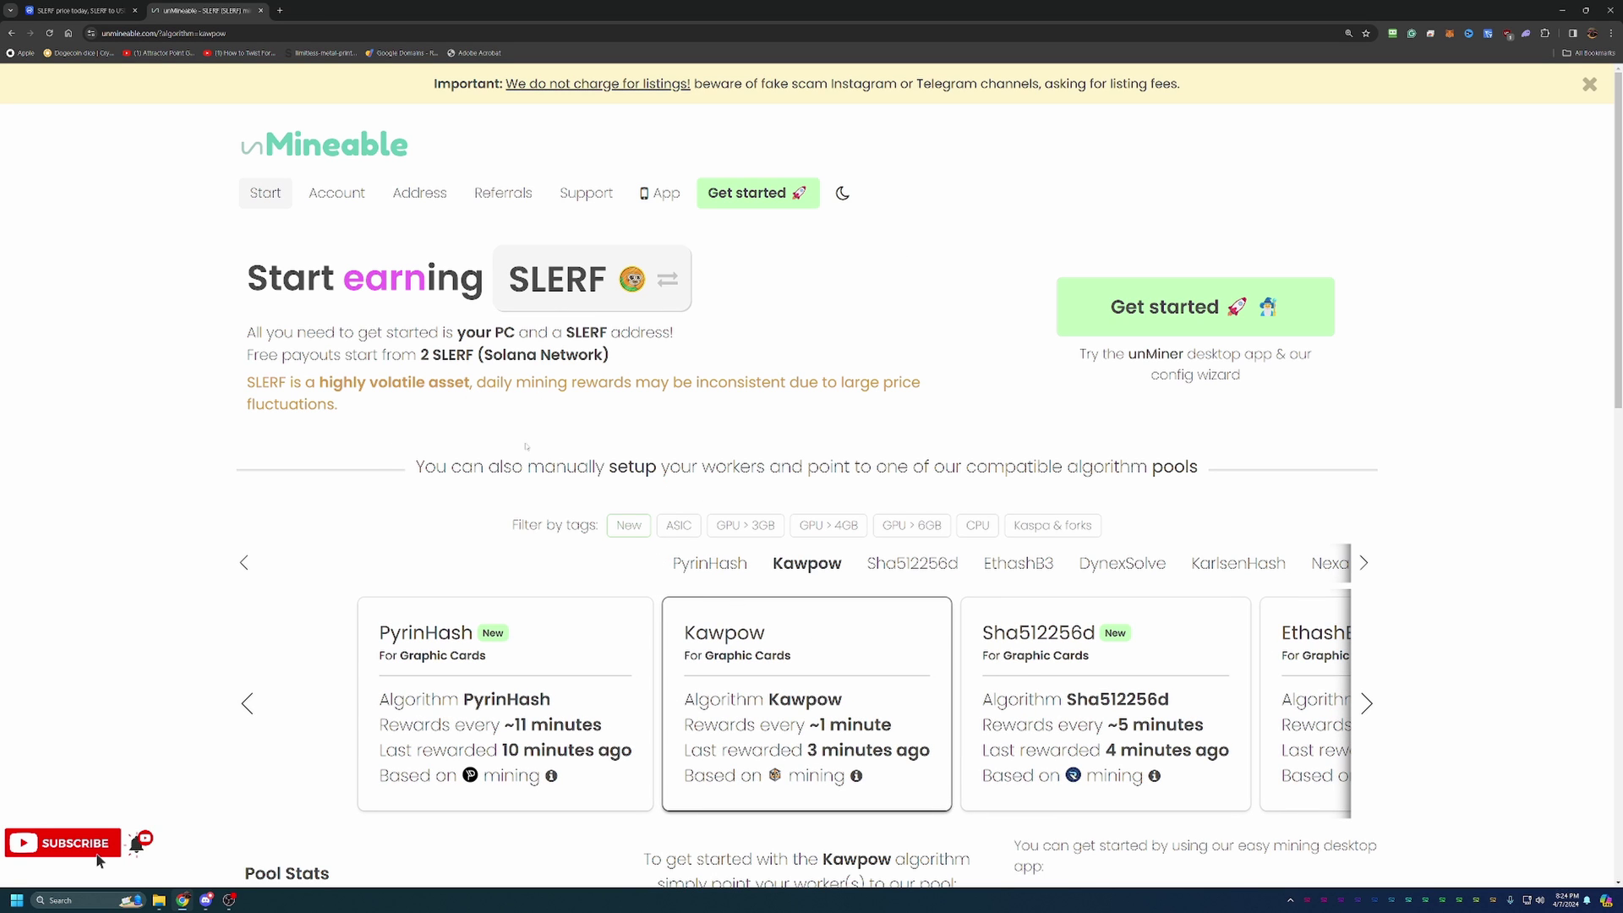
pyautogui.scroll(-1, 286, 550)
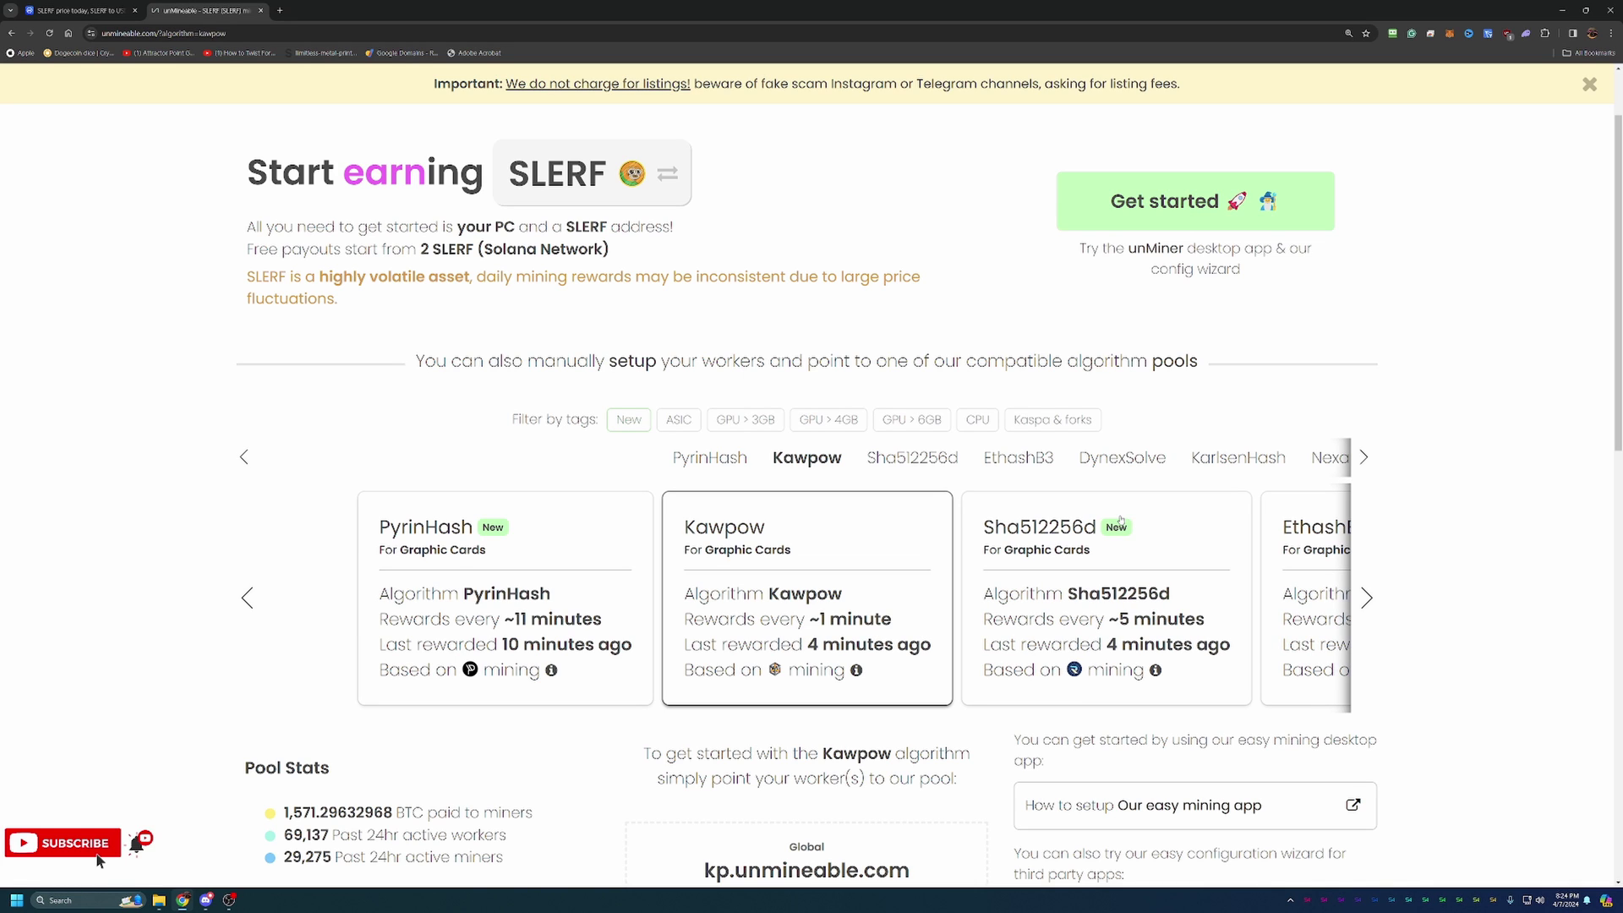
pyautogui.scroll(-2, 1121, 580)
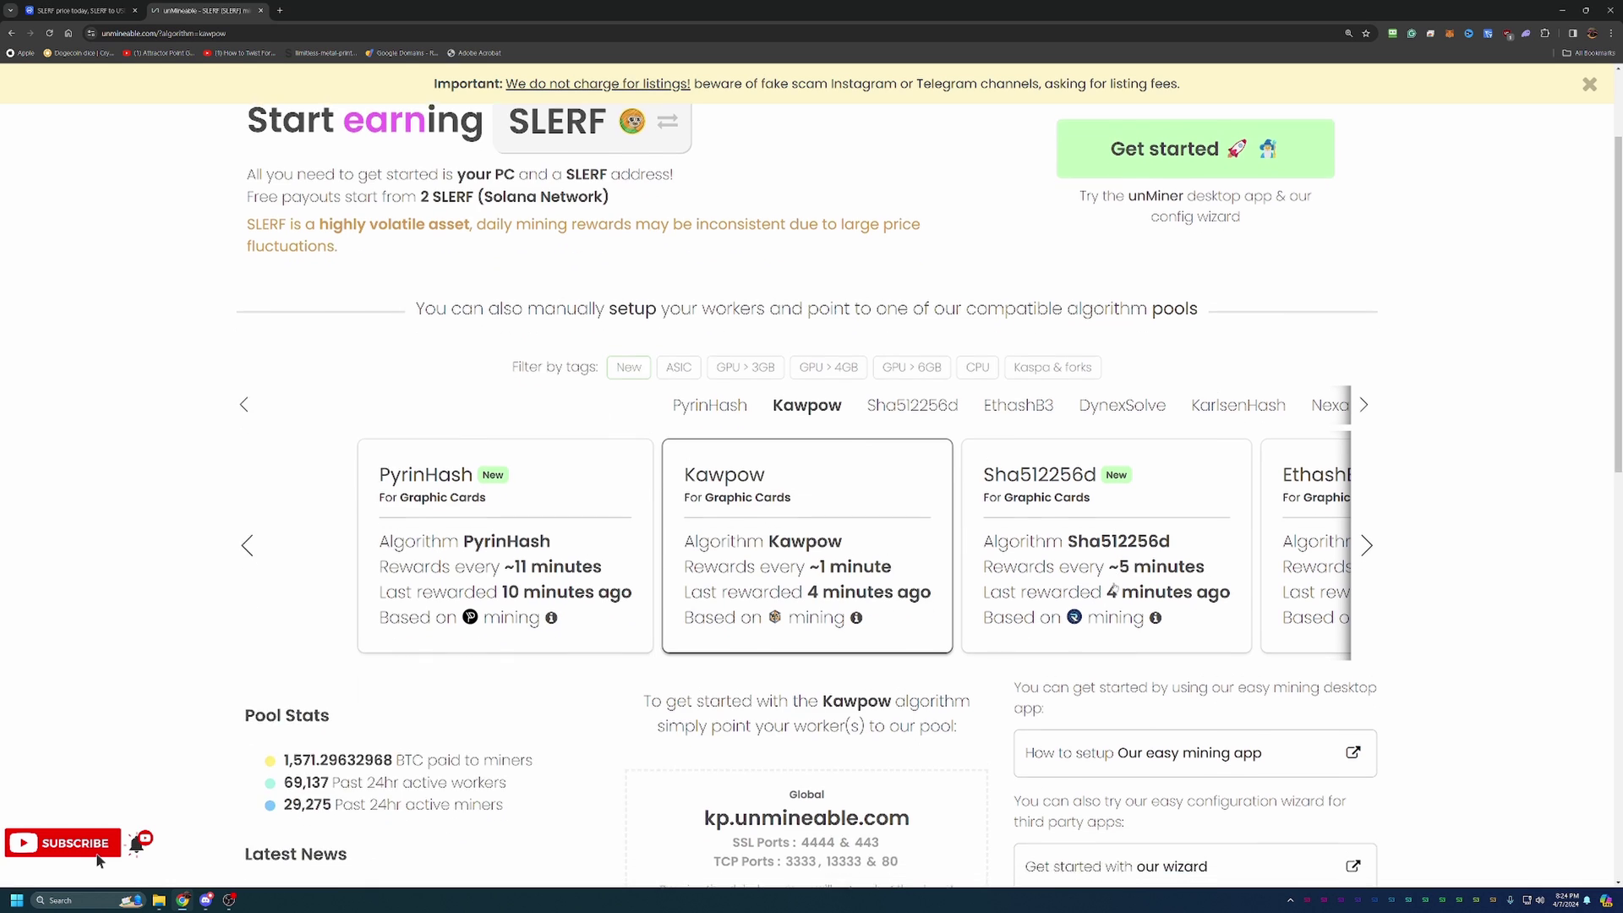
# Launch the unMineable configuration wizard and choose Basic mode.
pyautogui.click(1189, 782)
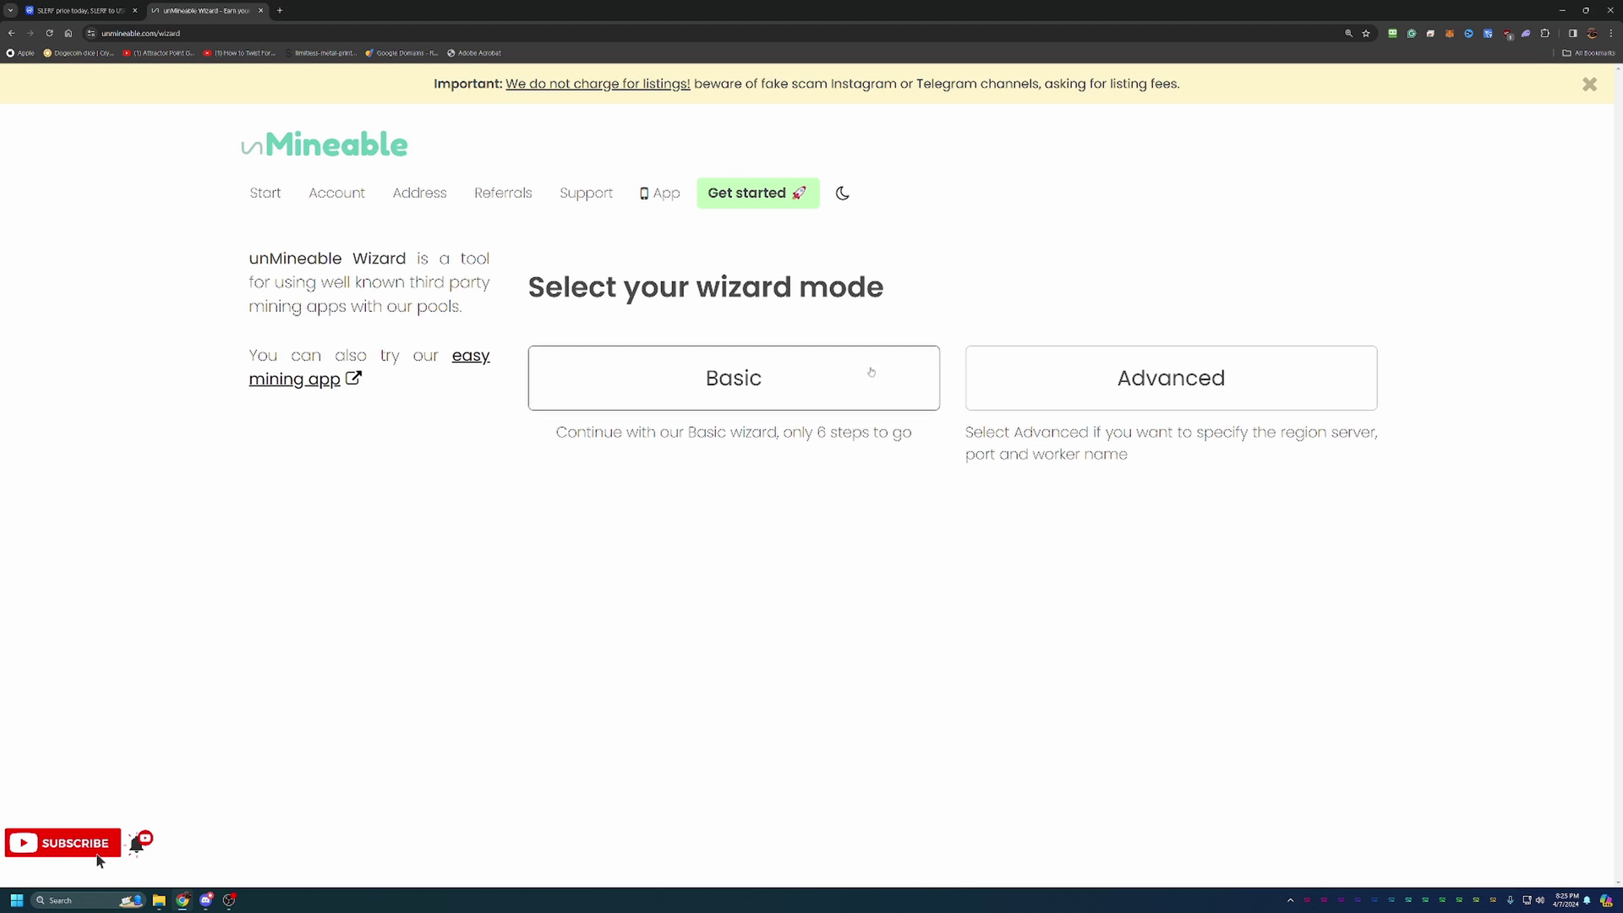
pyautogui.click(590, 377)
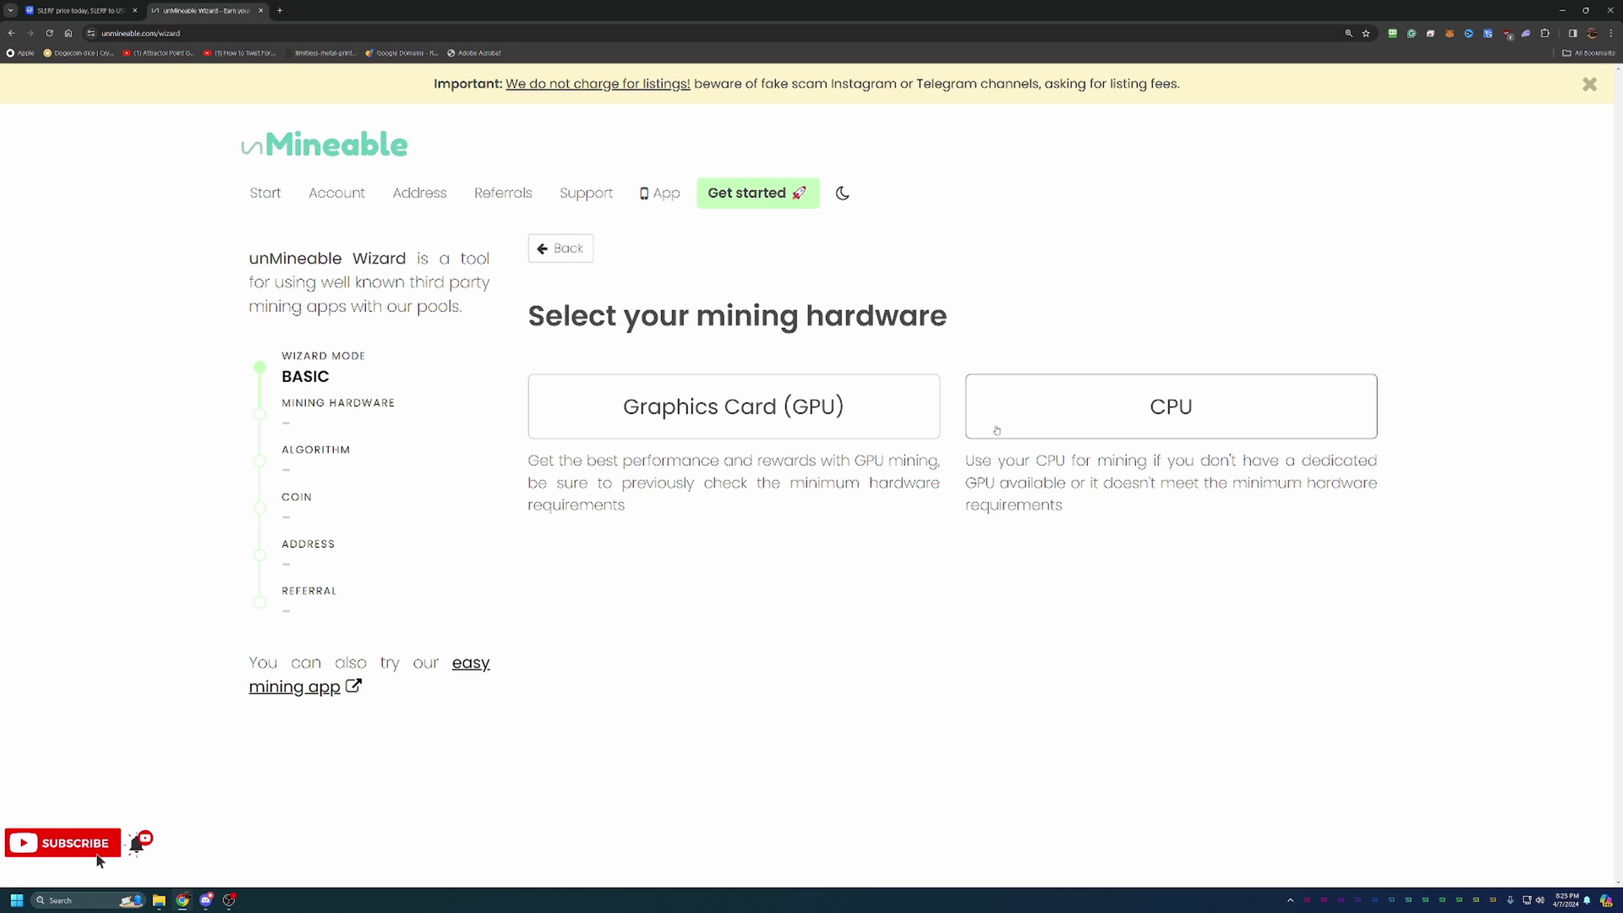
# Choose Graphics Card (GPU) as the mining hardware.
pyautogui.click(717, 399)
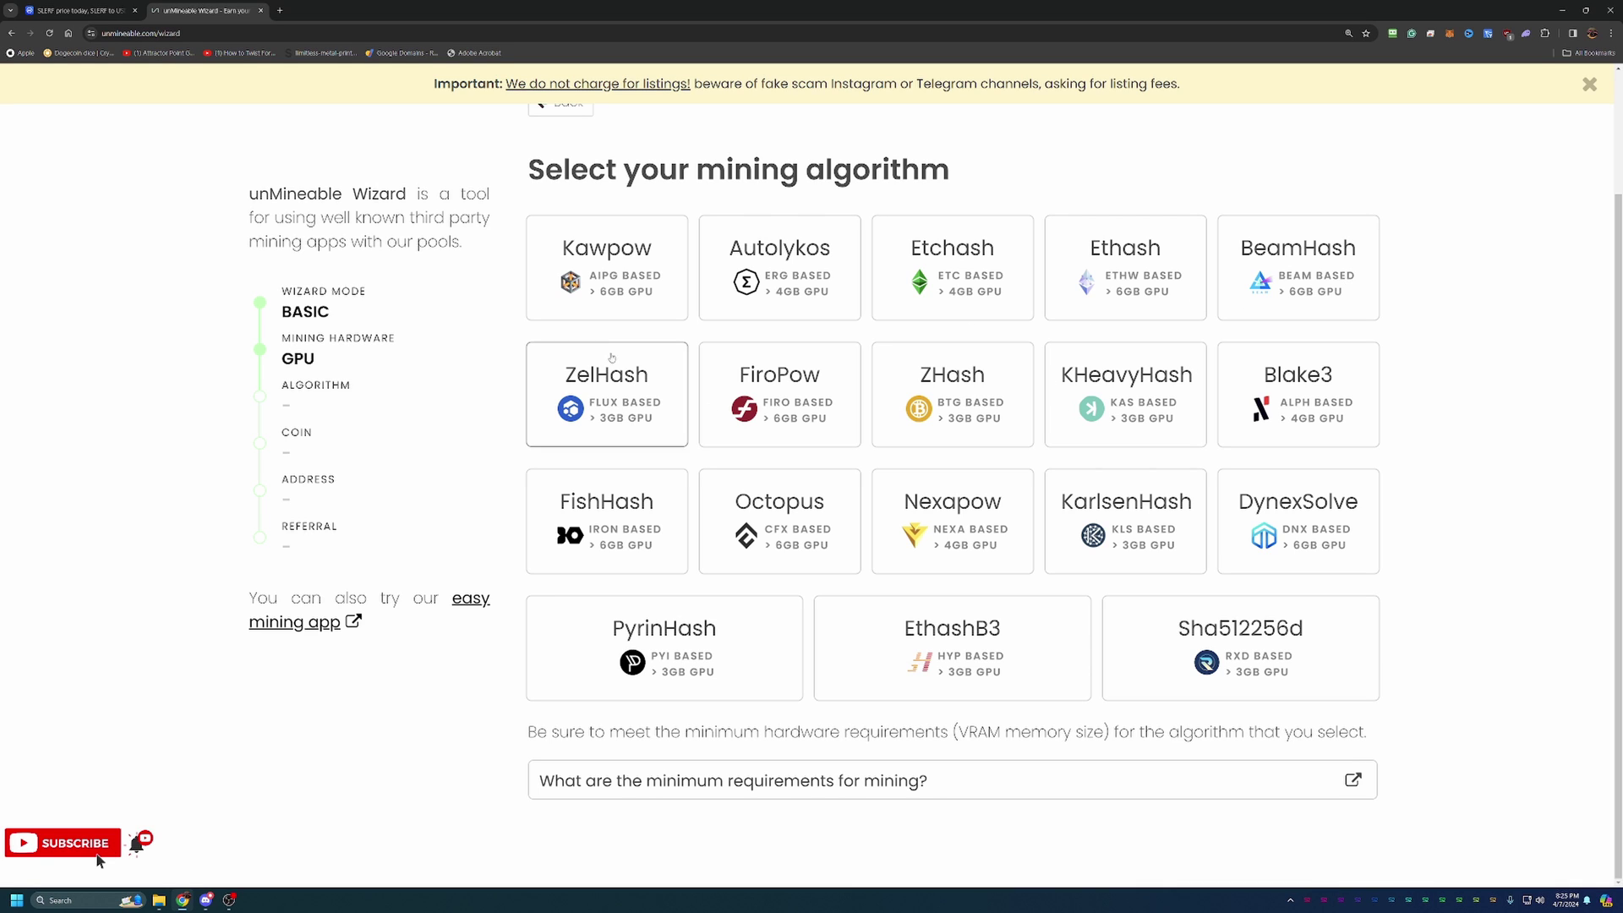
# Select Kawpow as the mining algorithm and scroll the coin list back to the top.
pyautogui.click(592, 287)
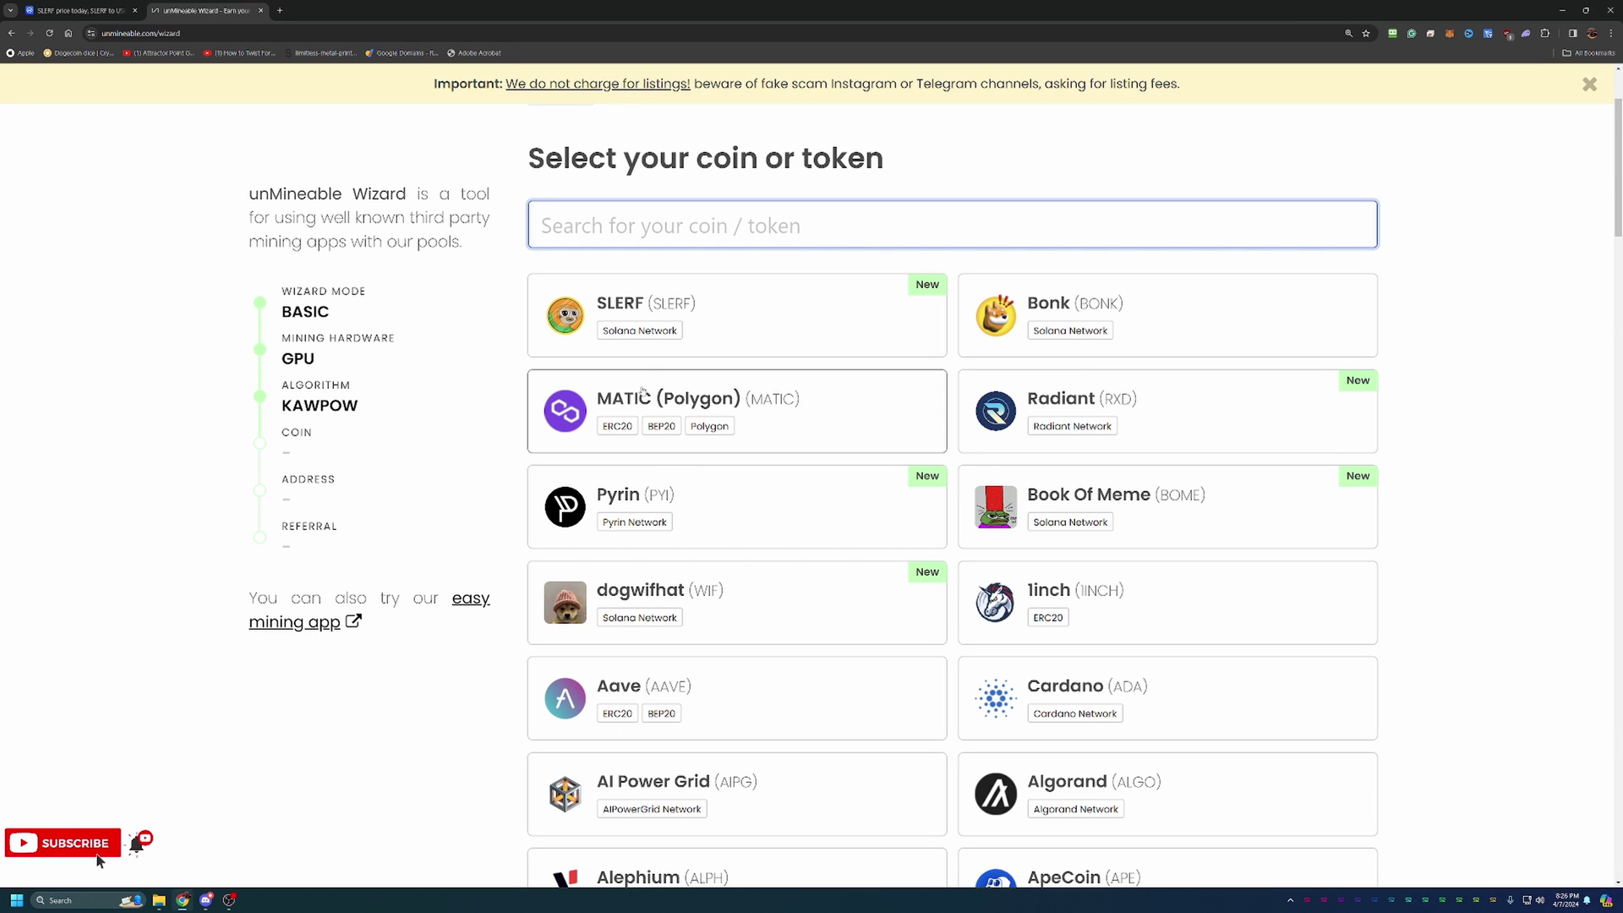
pyautogui.scroll(-1, 791, 498)
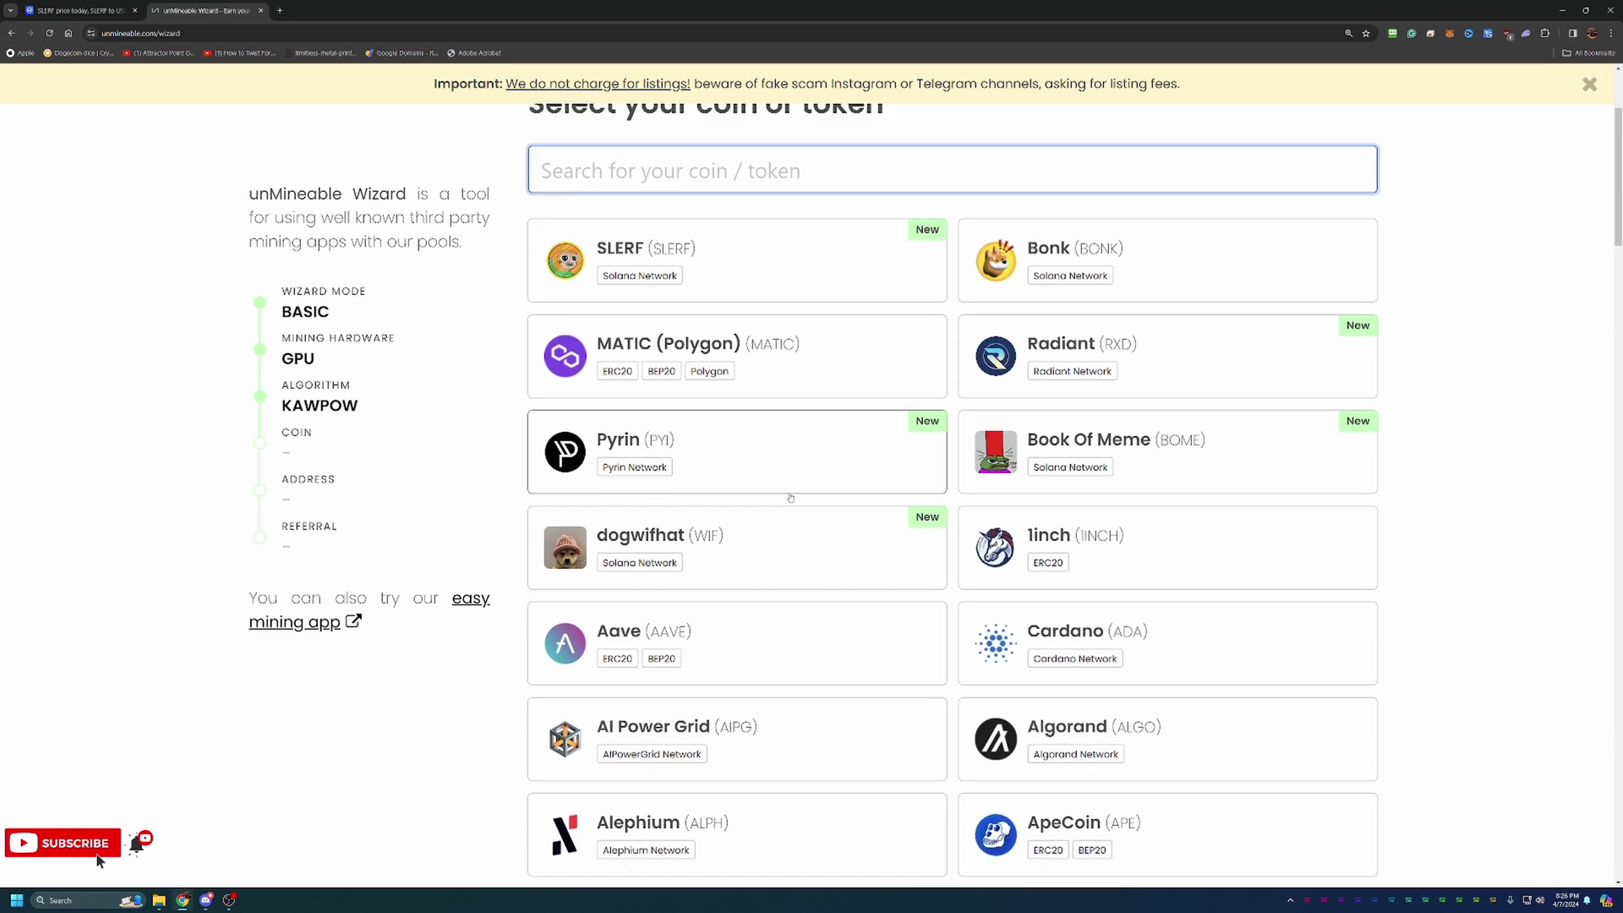
pyautogui.scroll(-8, 790, 499)
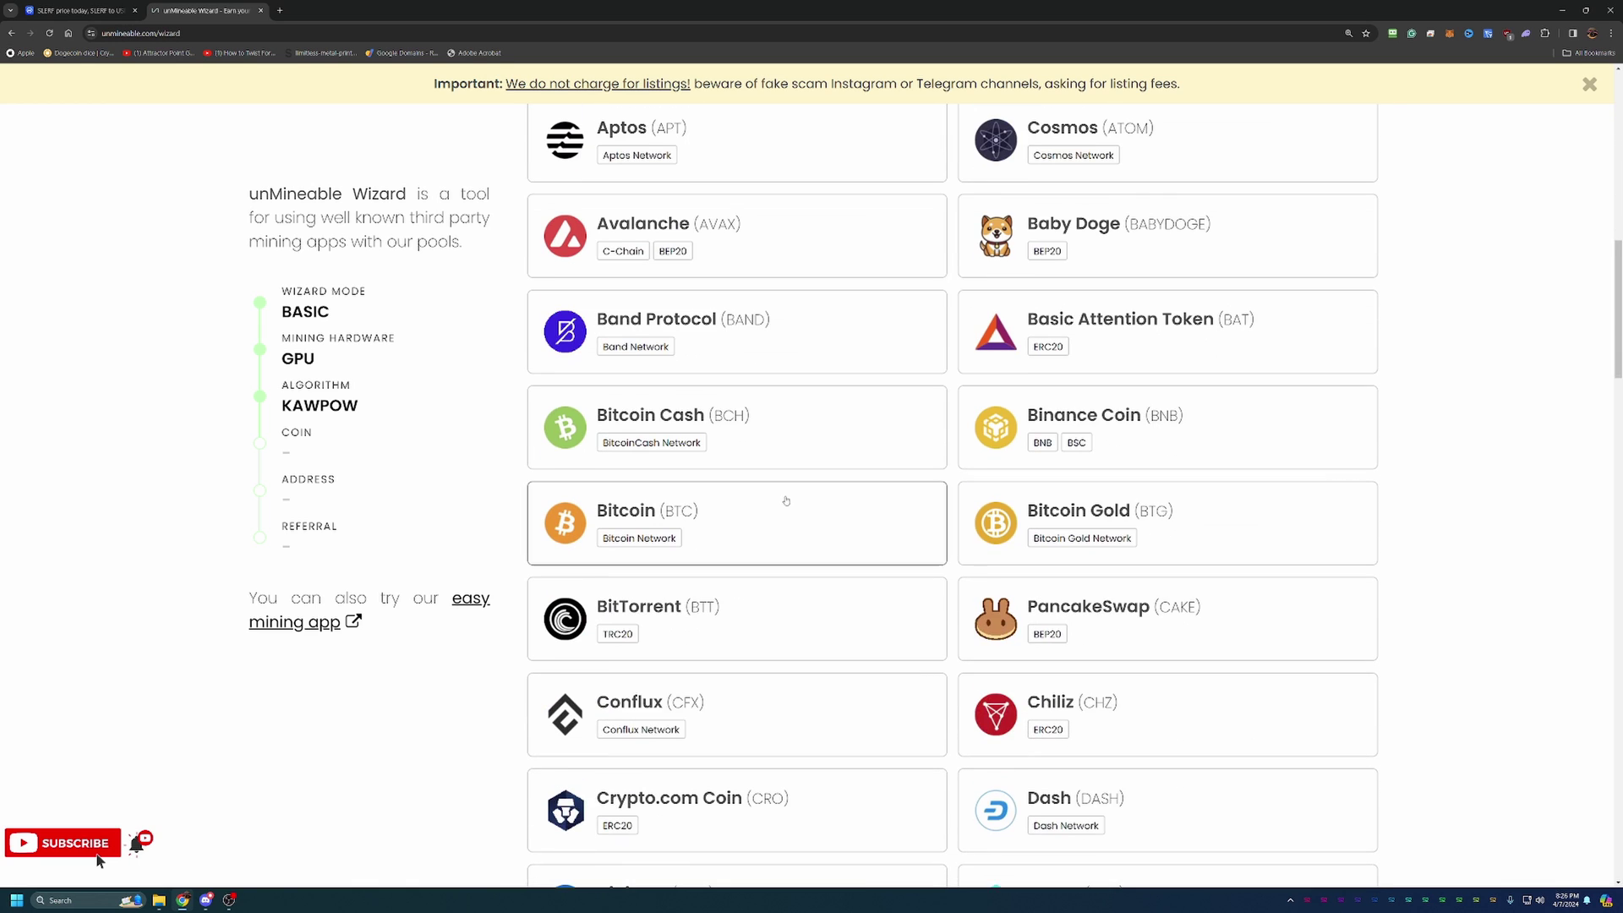
pyautogui.scroll(9, 786, 500)
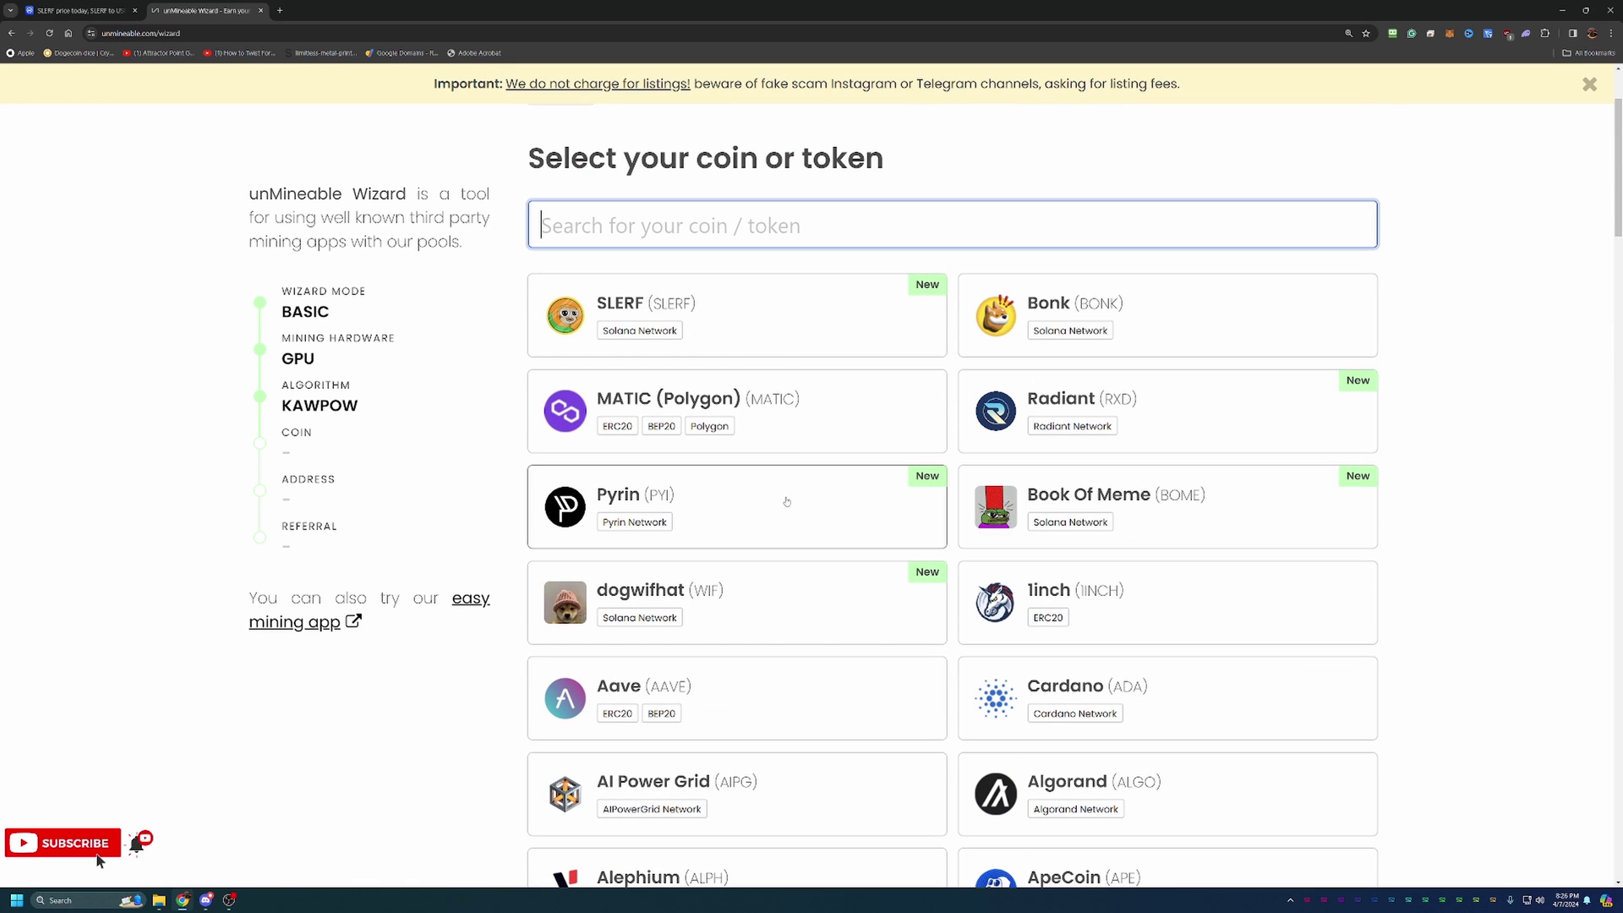
# Choose SLERF, paste the SOL wallet address, correct its last character, and continue.
pyautogui.click(748, 311)
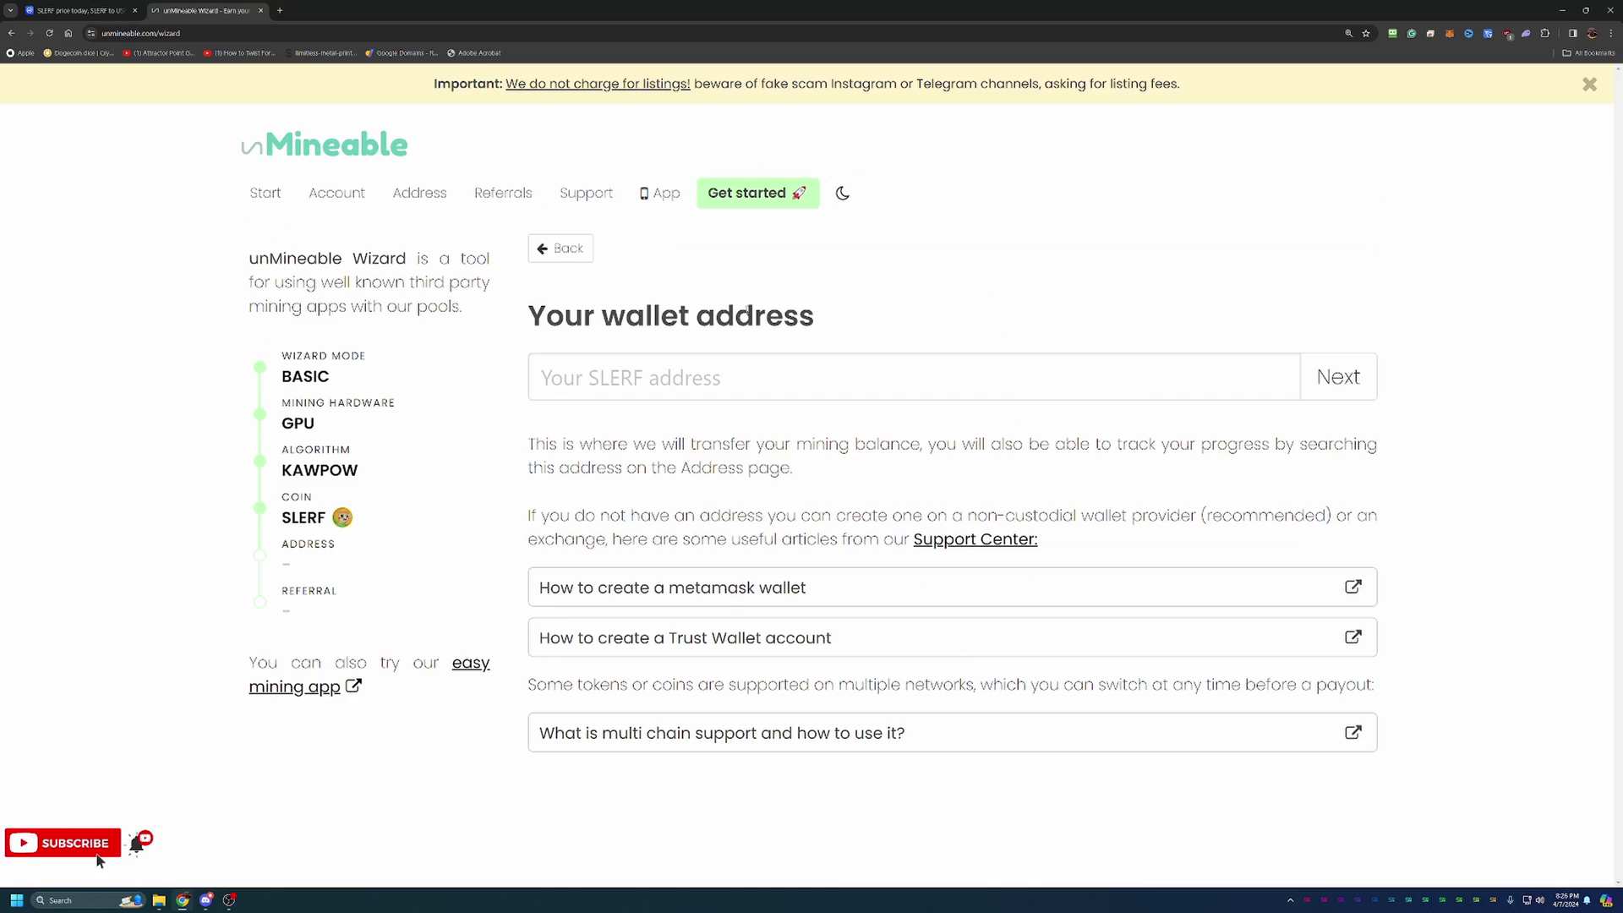
pyautogui.click(688, 372)
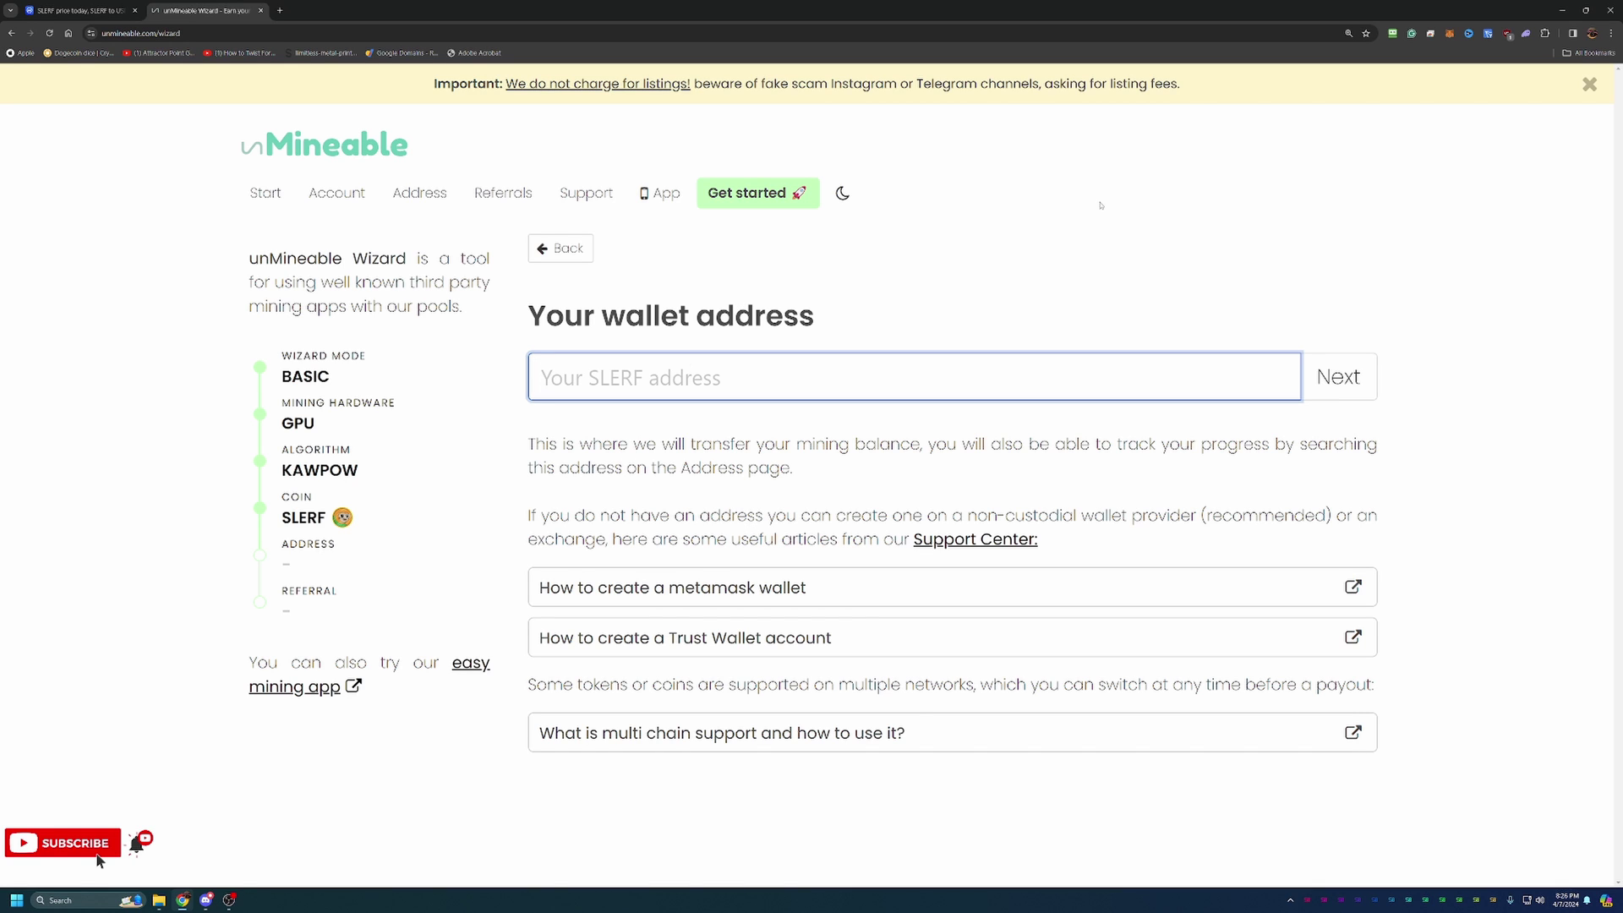
pyautogui.write('2eKoV6PADjPNwPNZwxDEGryL5rmEZatsmF6Q3SynHCNv')
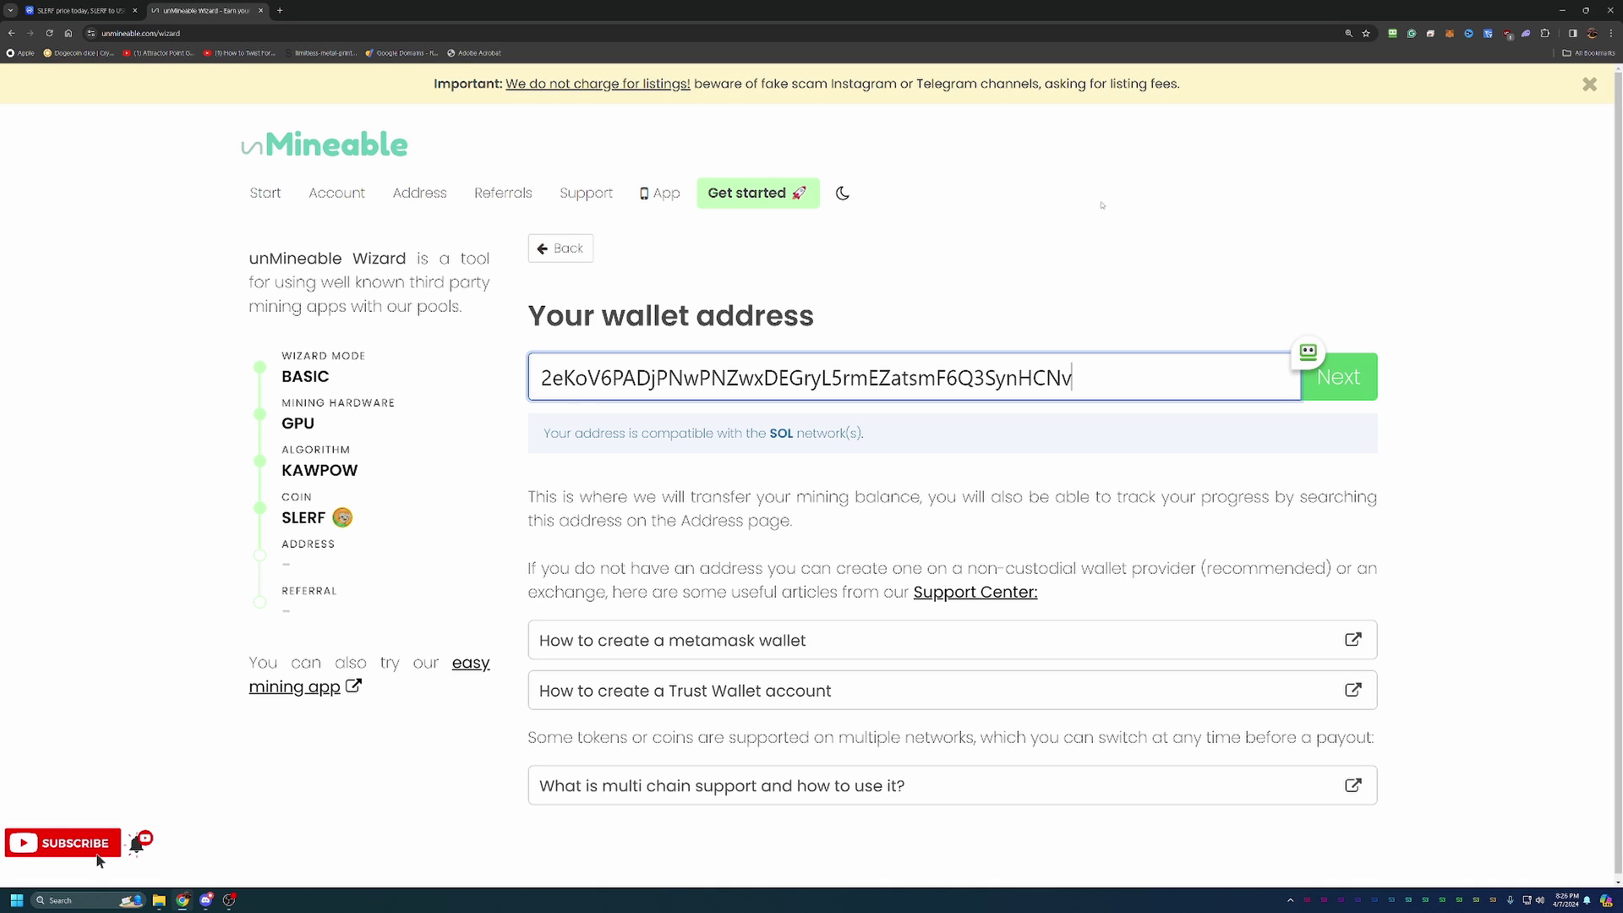
pyautogui.press('BackSpace')
pyautogui.write('v')
pyautogui.click(1375, 381)
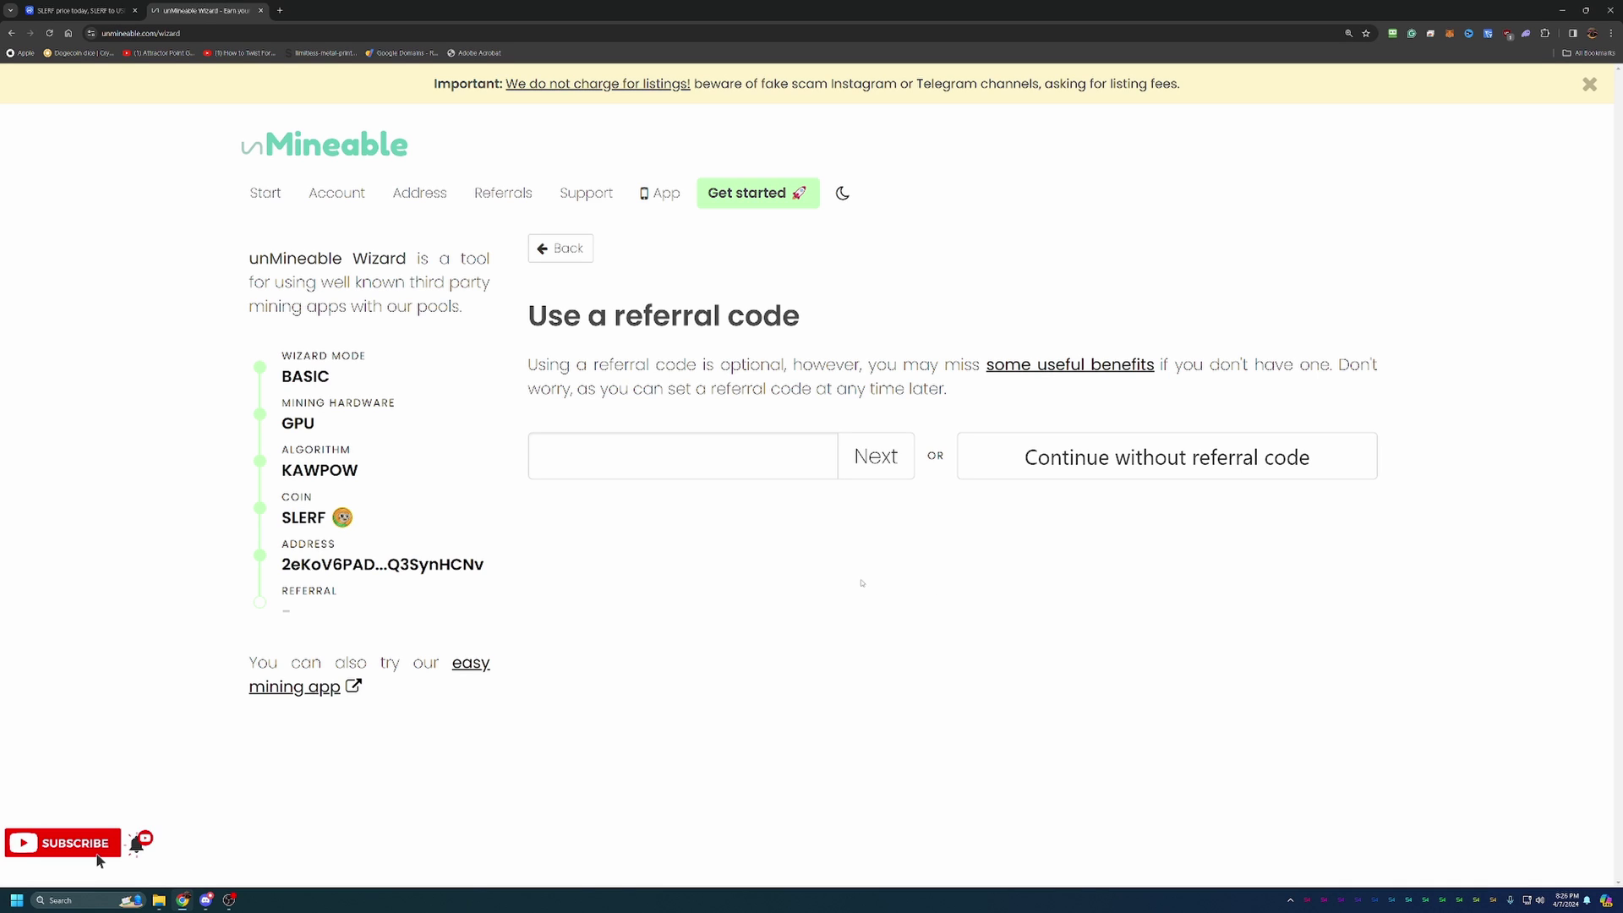
pyautogui.click(716, 460)
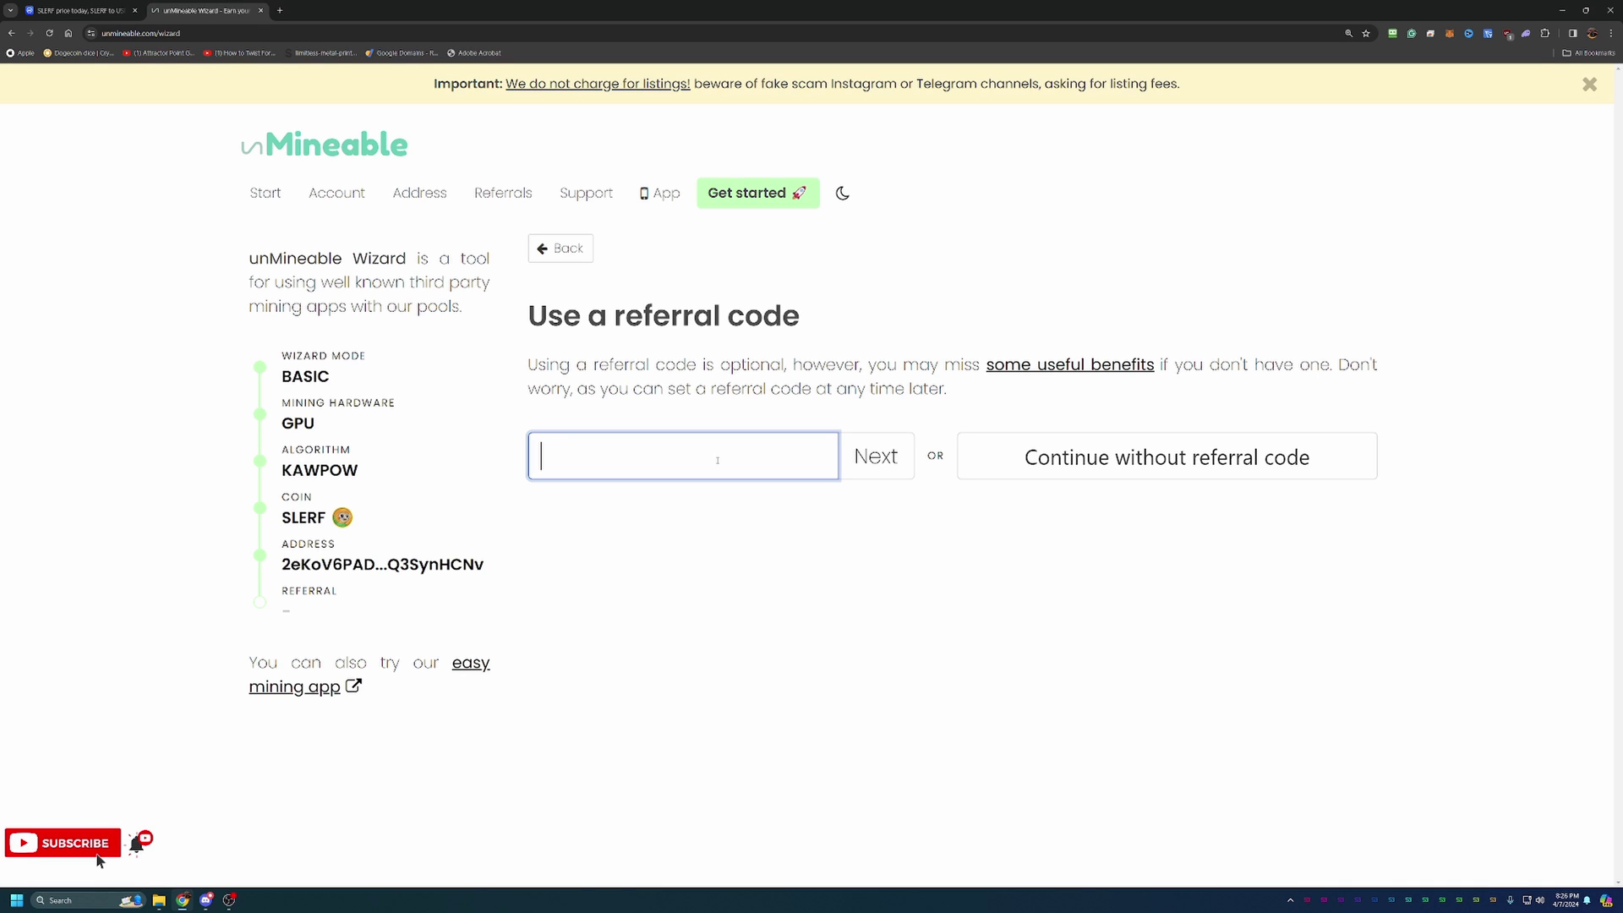
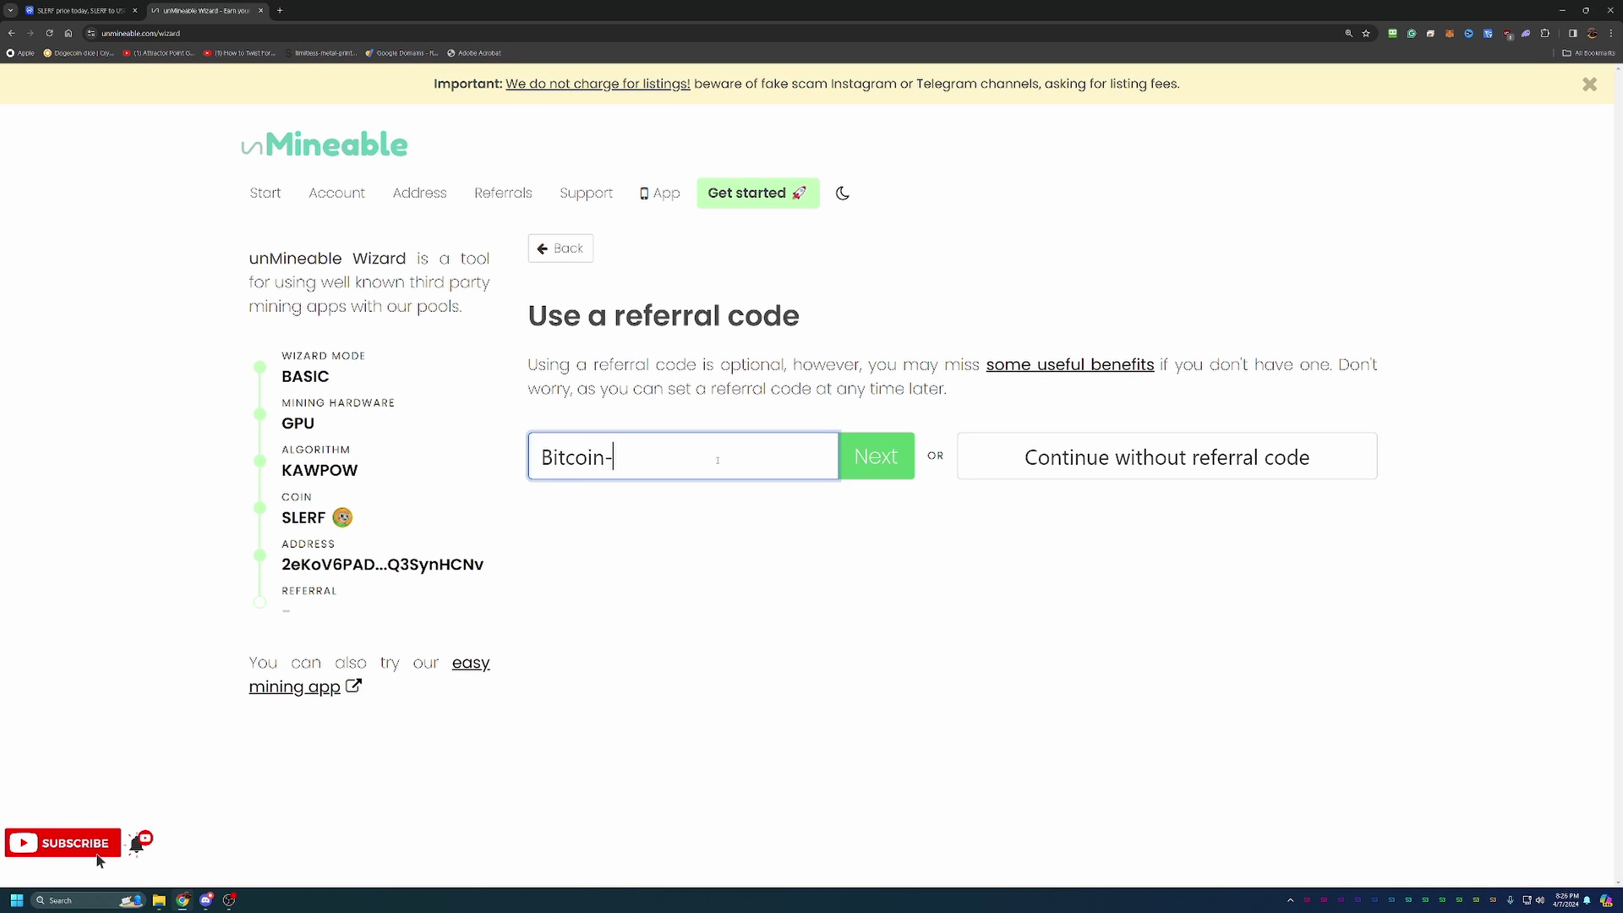
# Finish the wizard with the referral code and scroll the results to the GMiner section.
pyautogui.click(864, 455)
pyautogui.scroll(-2, 727, 533)
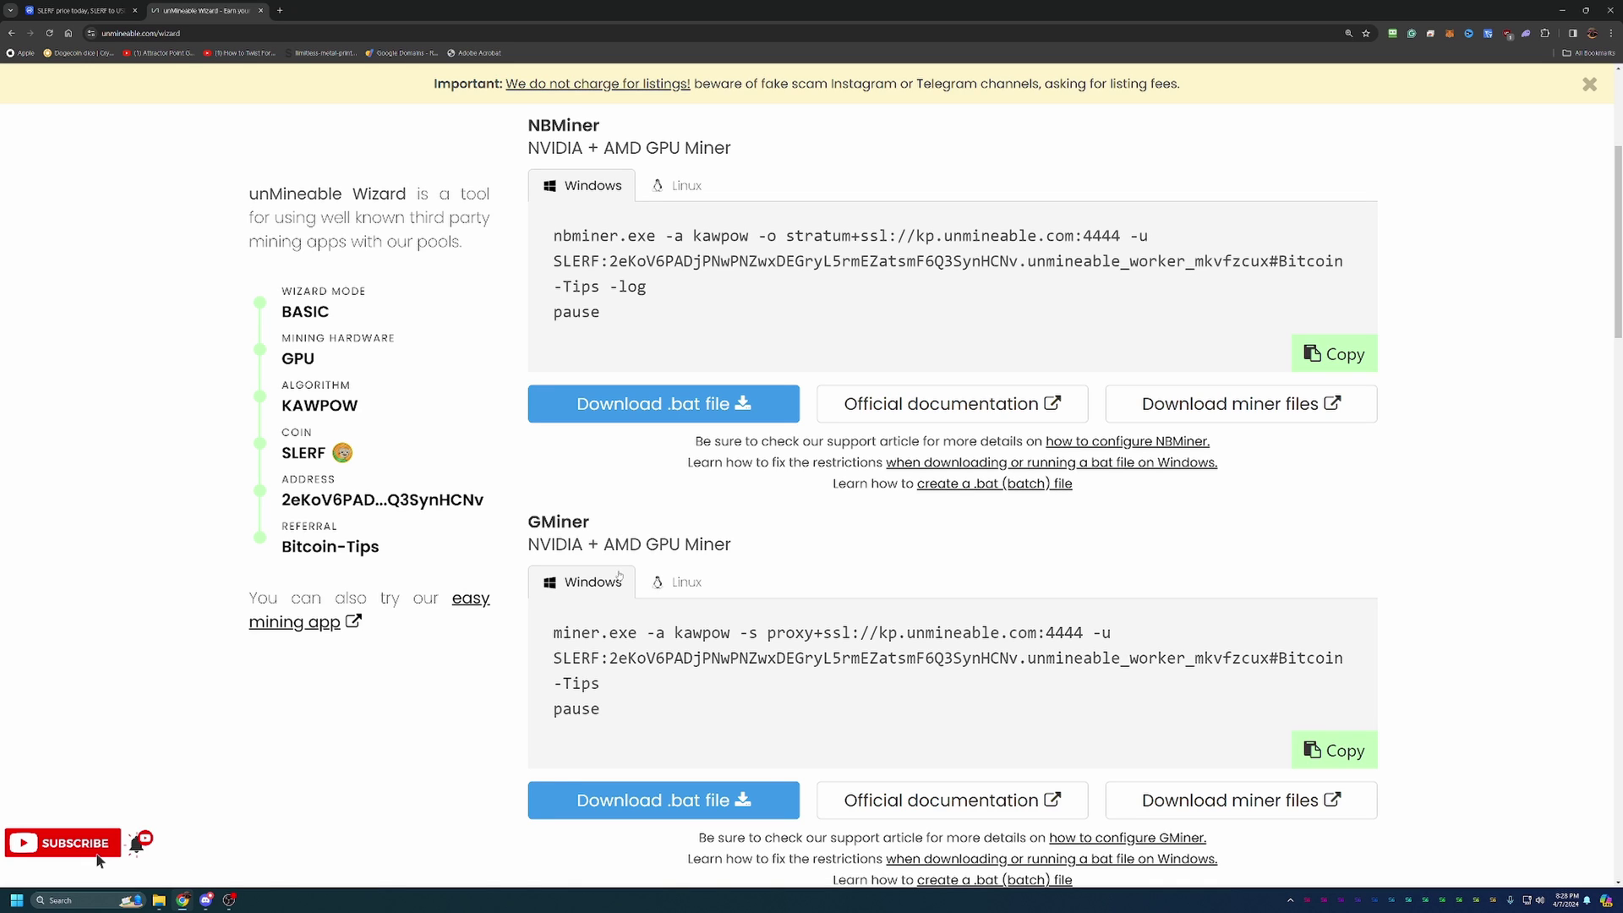
pyautogui.scroll(-4, 584, 579)
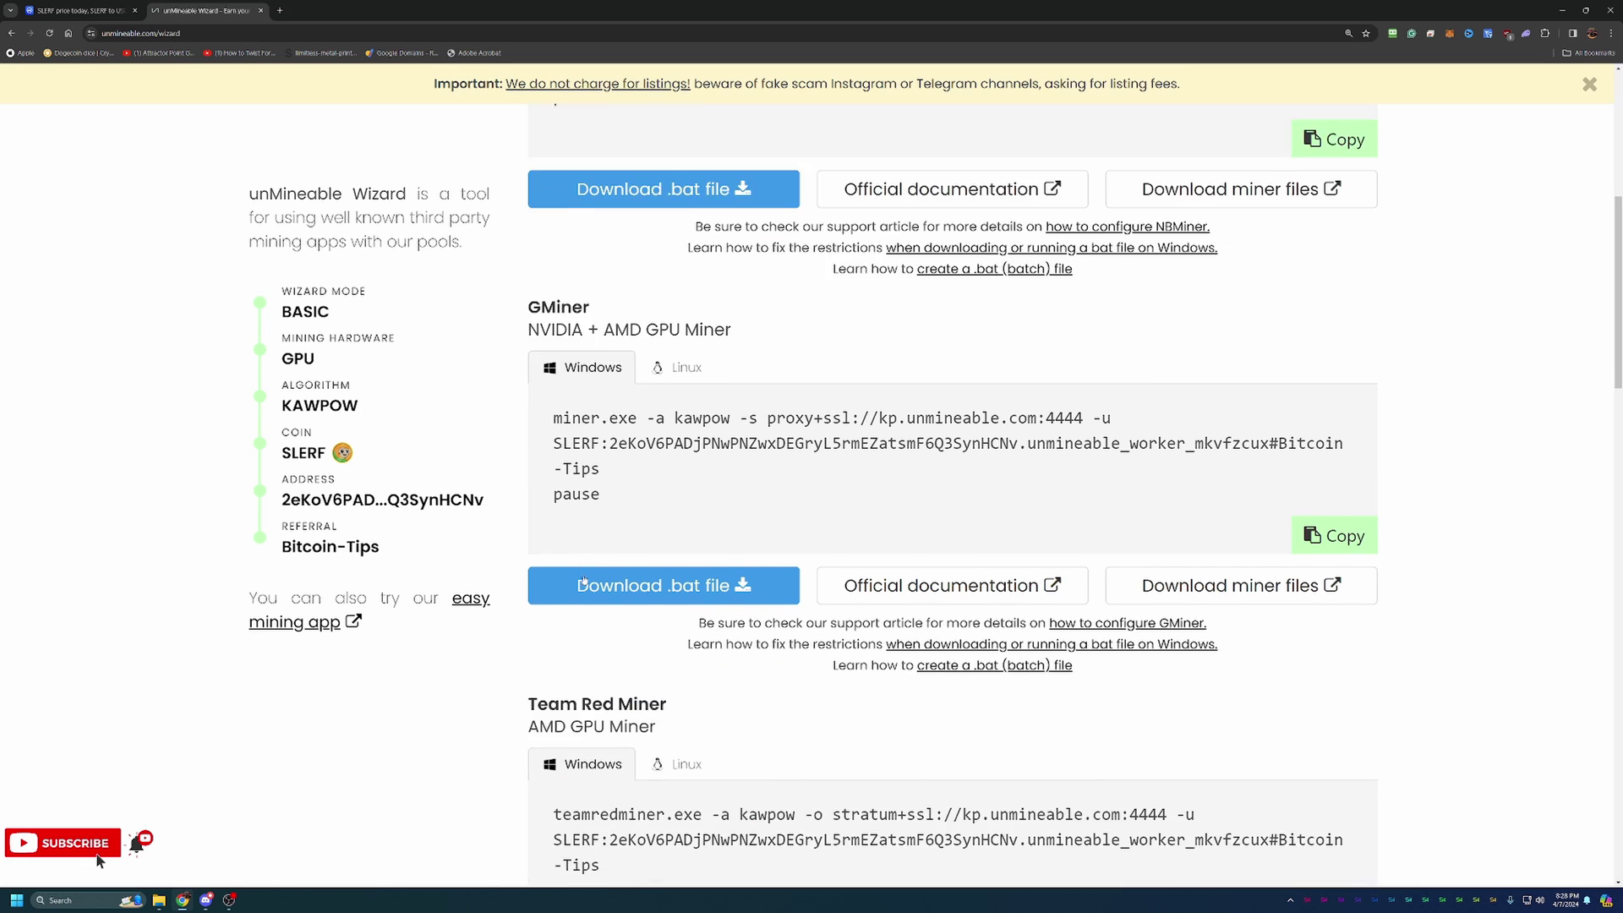
pyautogui.scroll(-5, 591, 566)
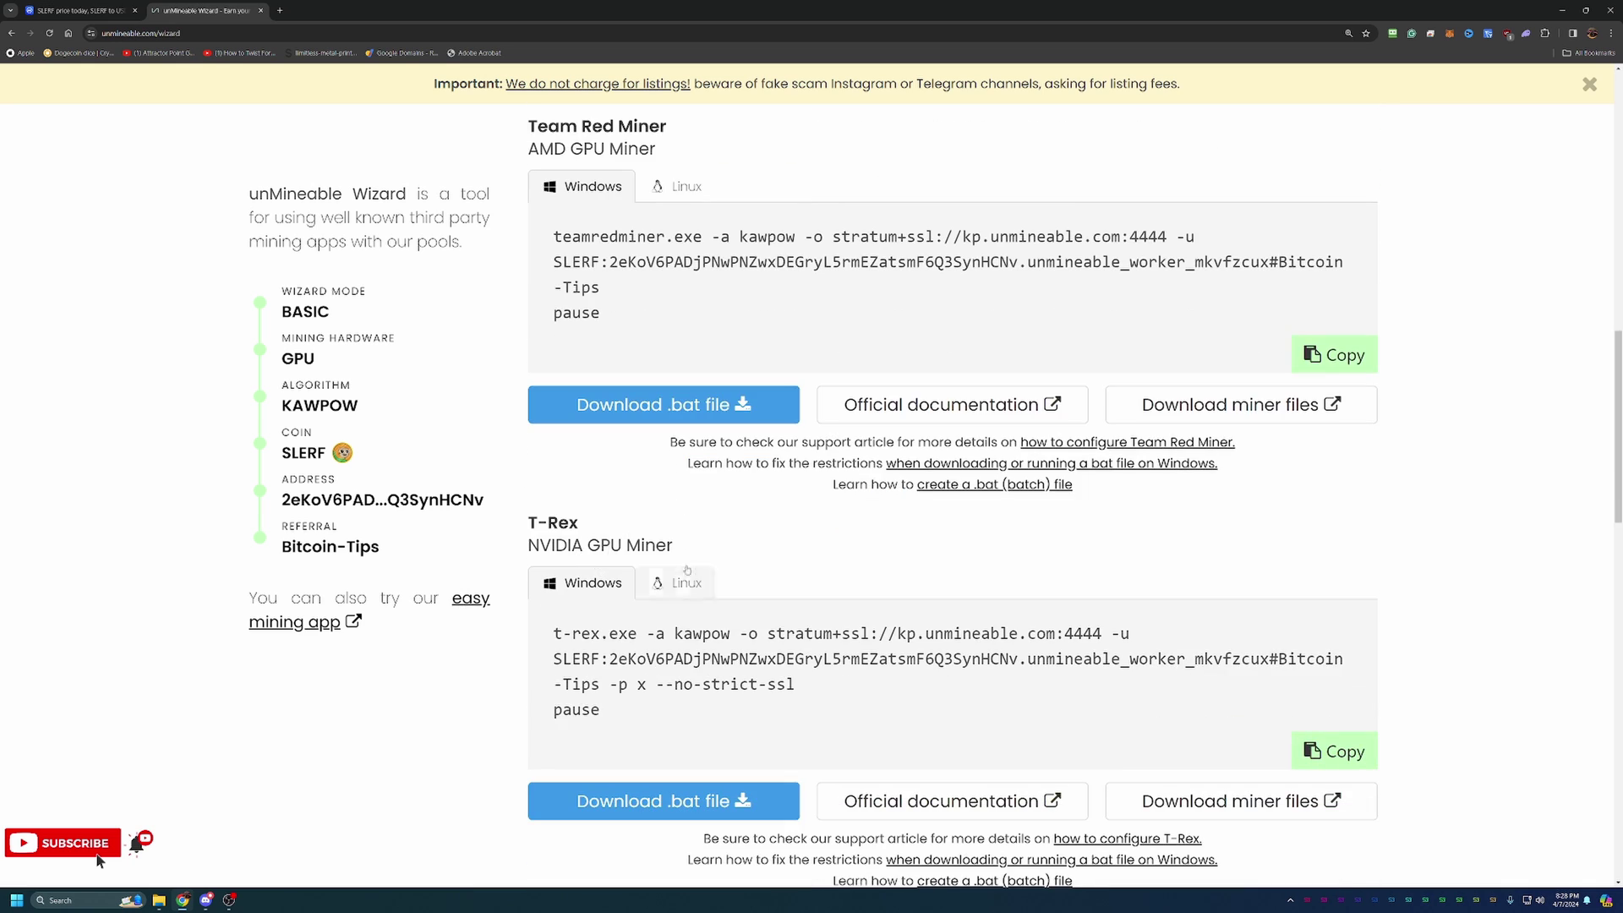
pyautogui.scroll(4, 757, 382)
pyautogui.scroll(2, 762, 602)
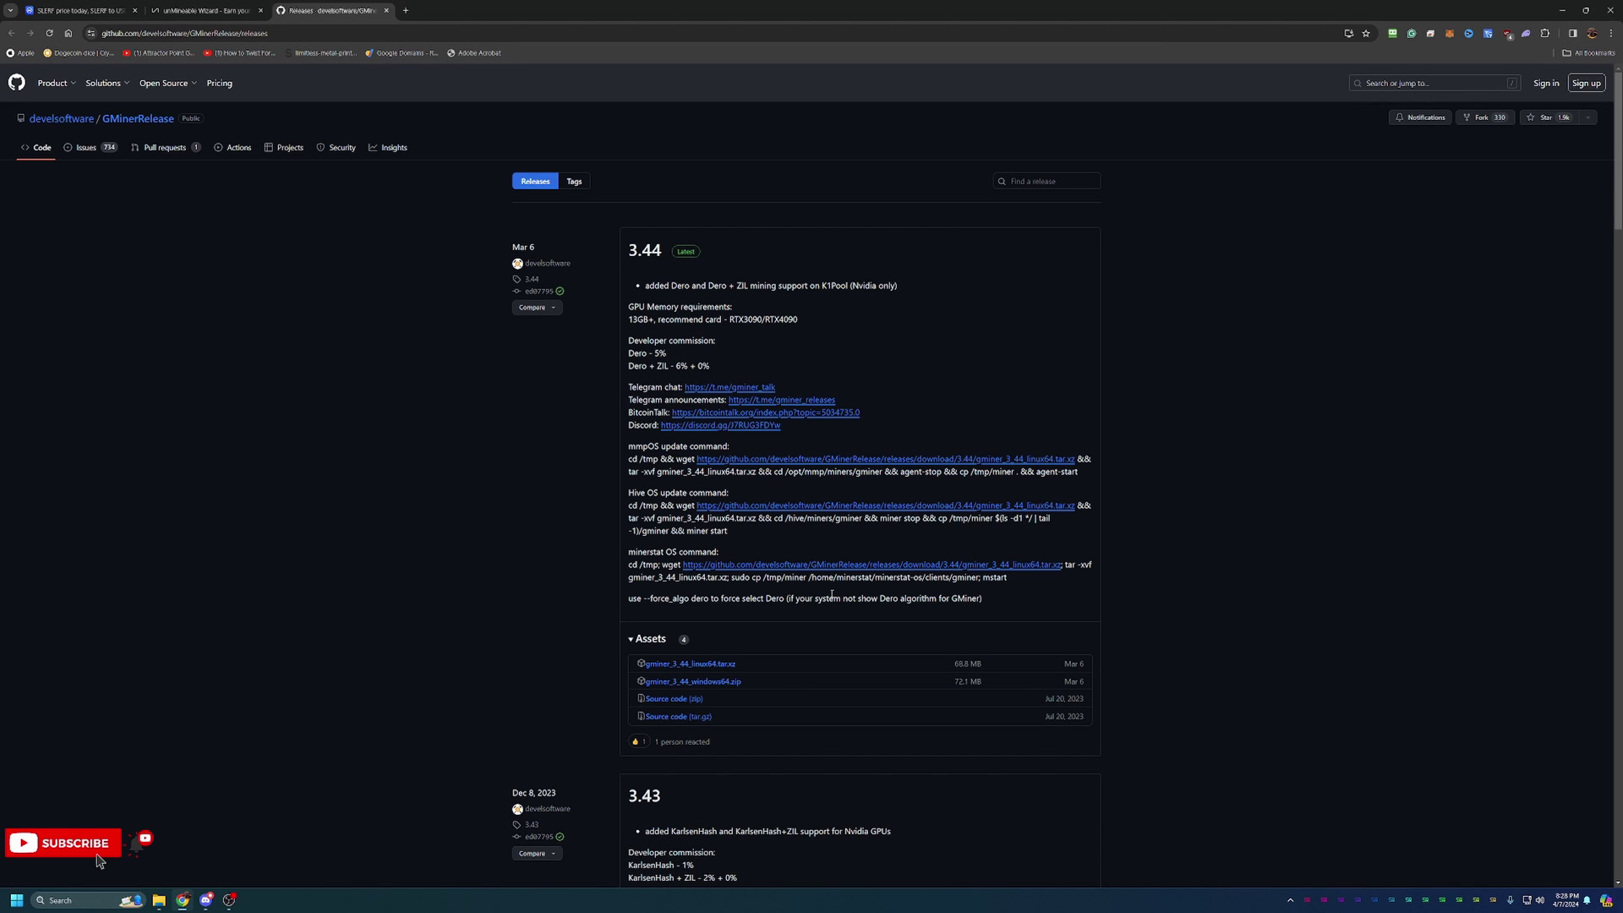
# Return to the unMineable wizard tab showing the GMiner instructions.
pyautogui.click(203, 10)
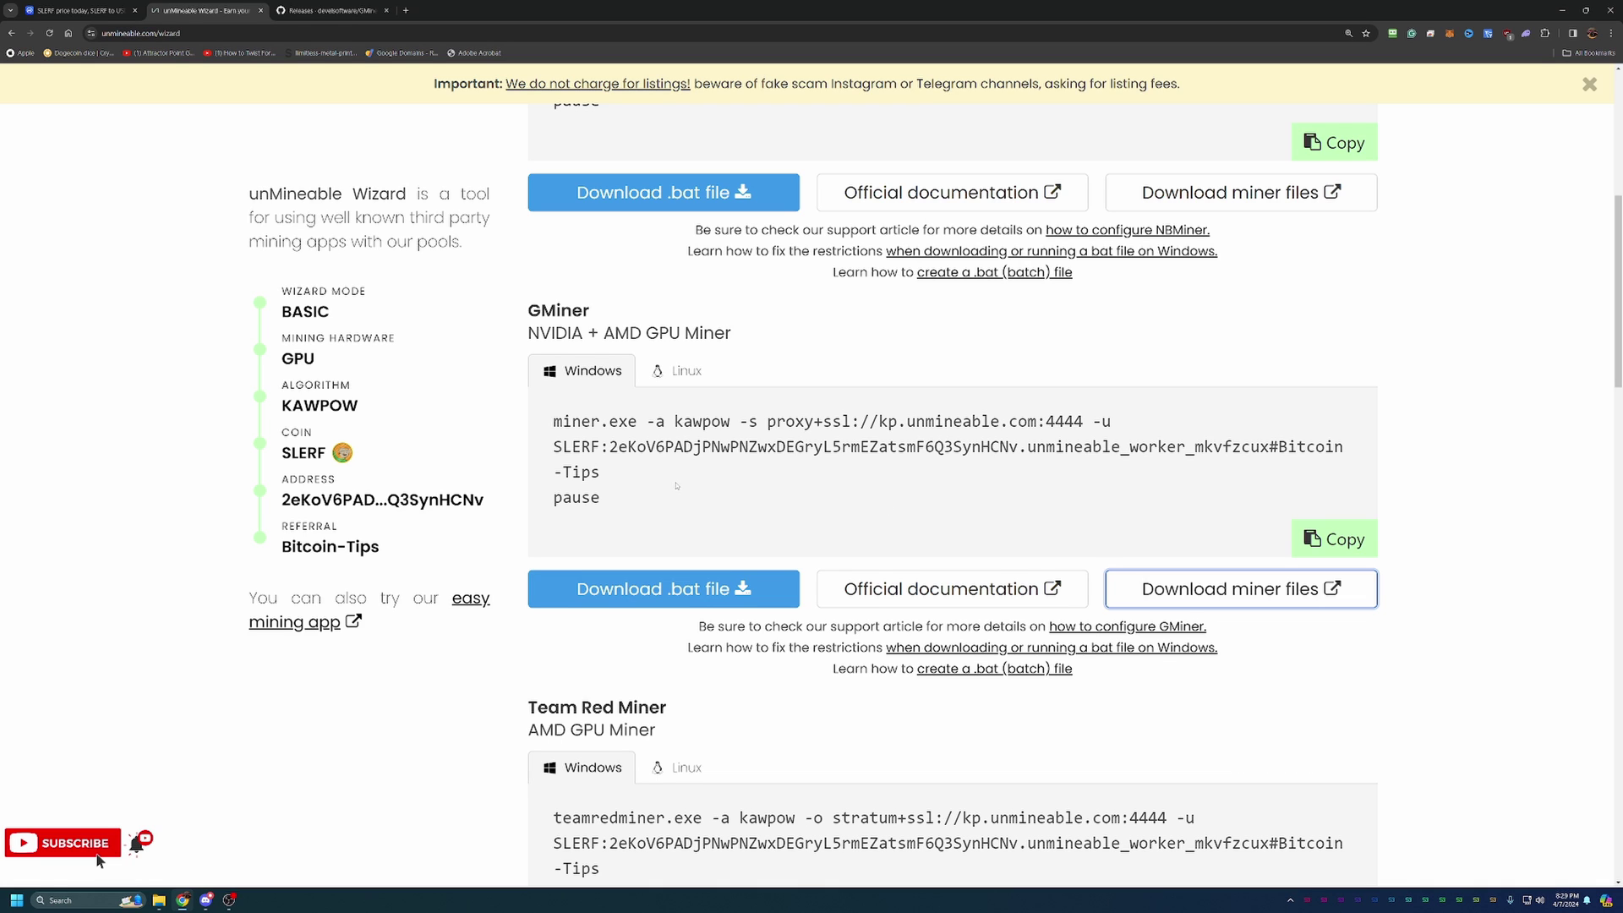
# Highlight the GMiner kawpow command, then bring the gminer_3_43_windows64 folder window into view.
pyautogui.moveTo(676, 487); pyautogui.dragTo(589, 431)
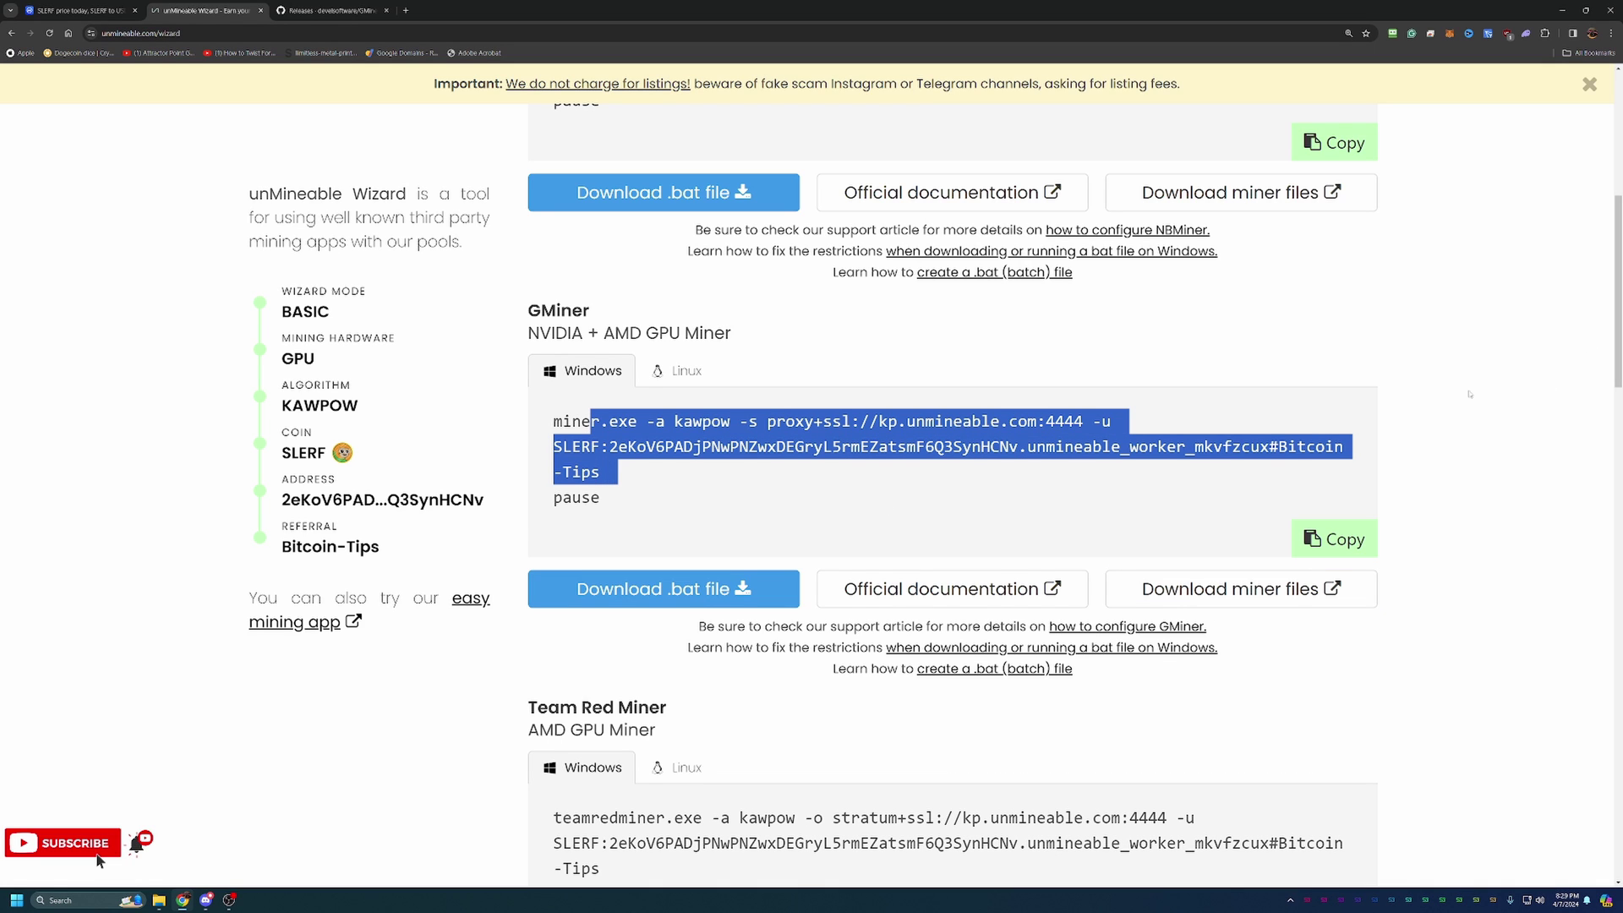
pyautogui.click(1543, 369)
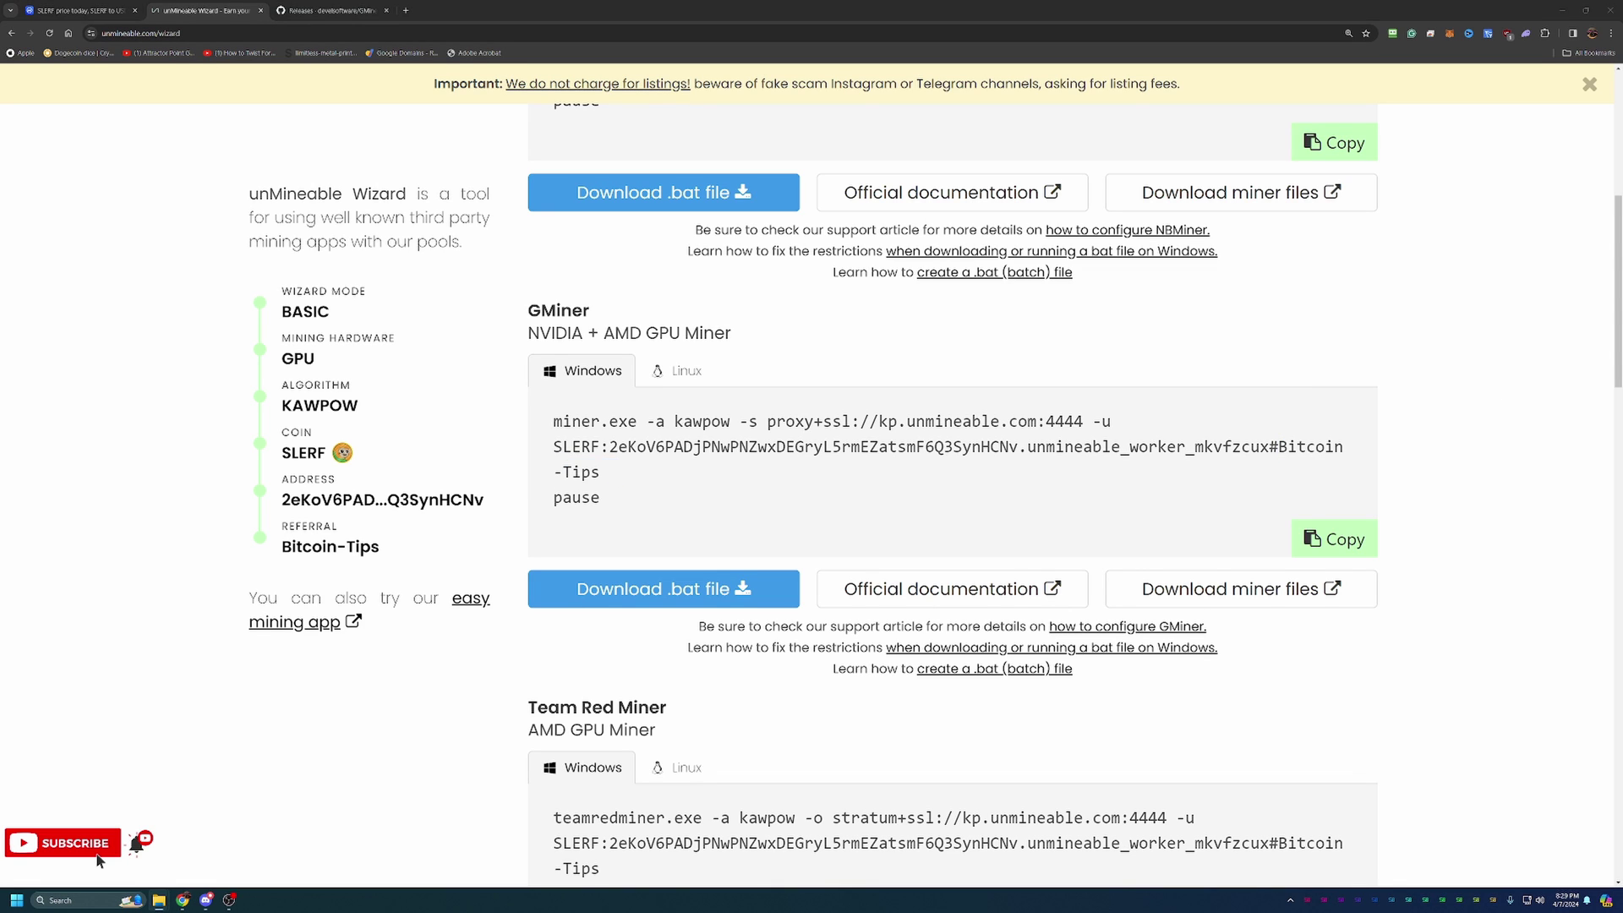
pyautogui.moveTo(1622, 169); pyautogui.dragTo(986, 169)
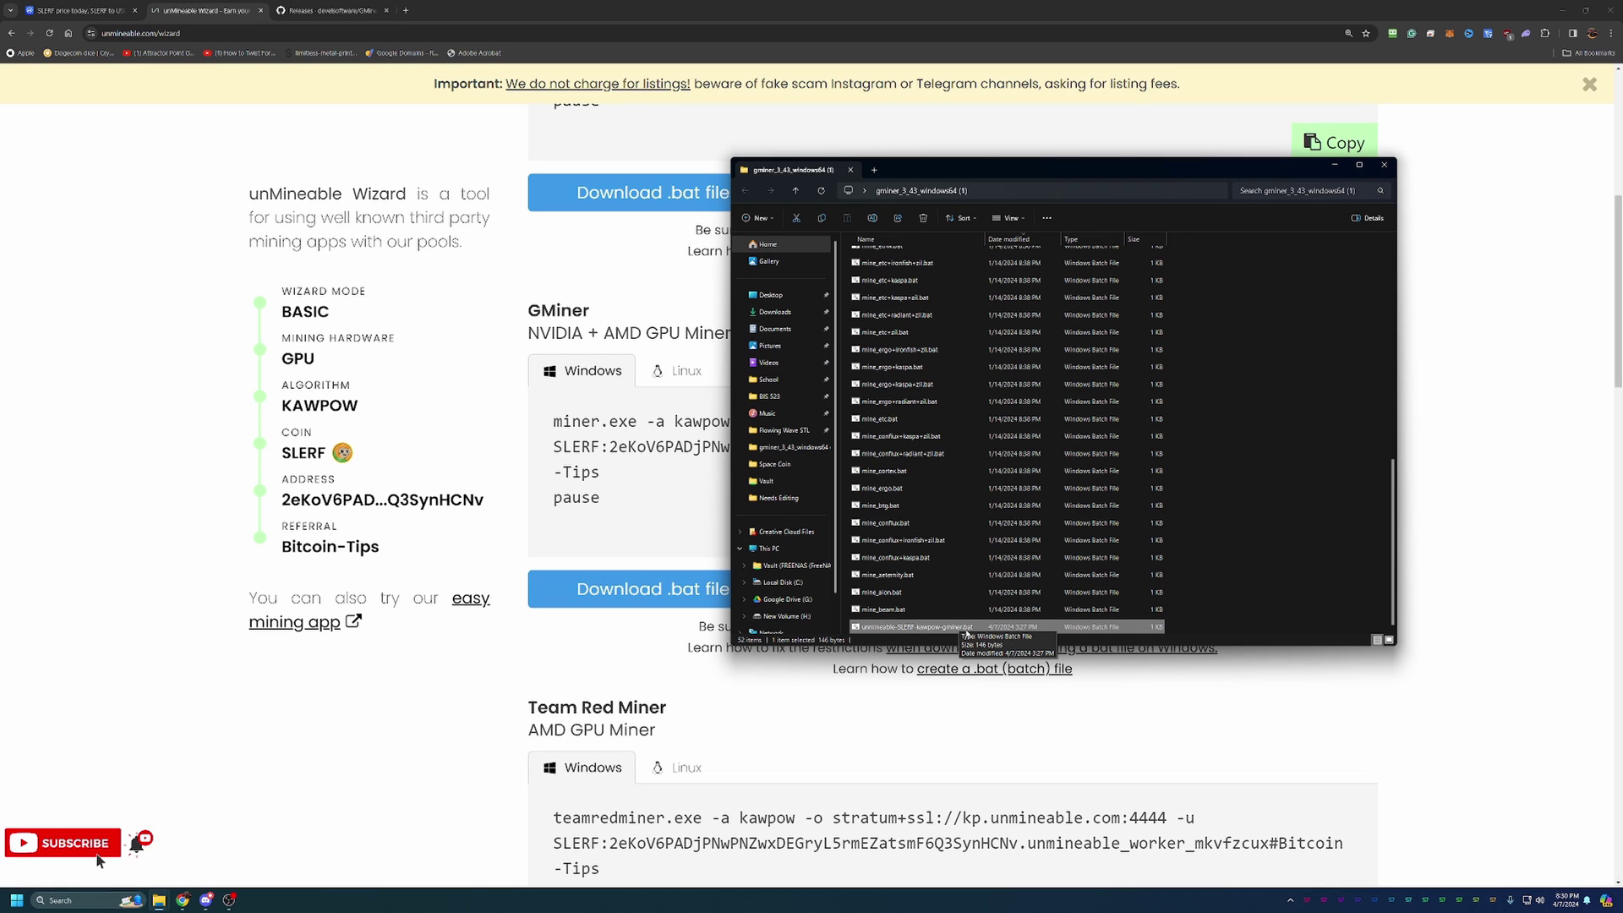
# Run the SLERF GMiner batch file, bypassing the SmartScreen warning with Run anyway.
pyautogui.doubleClick(967, 628)
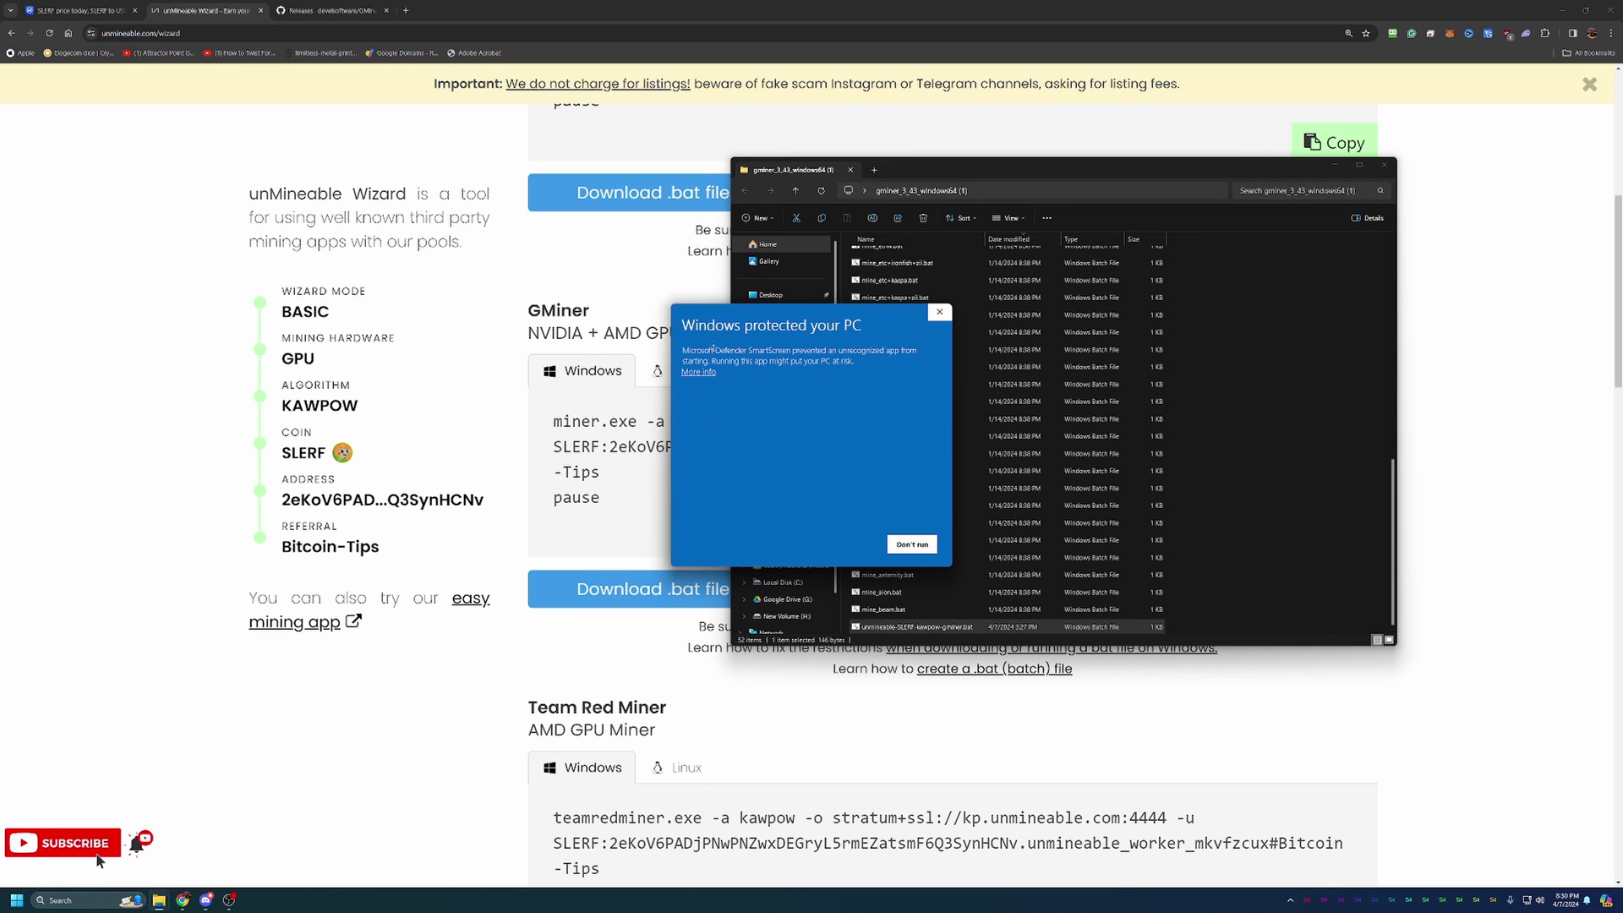
pyautogui.click(698, 373)
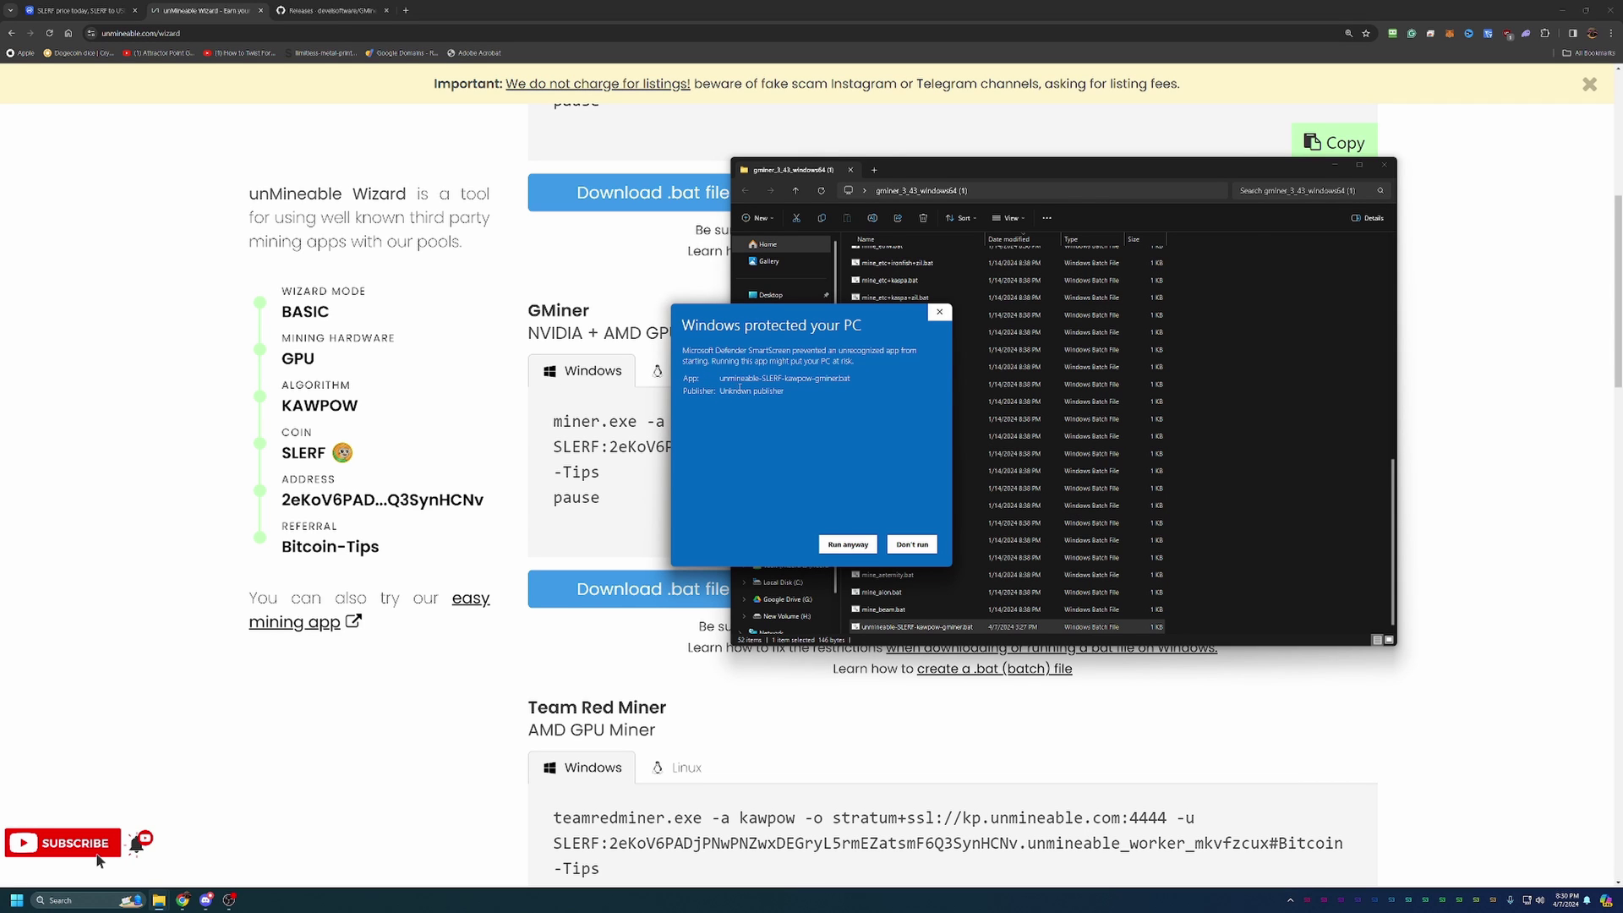
pyautogui.click(846, 544)
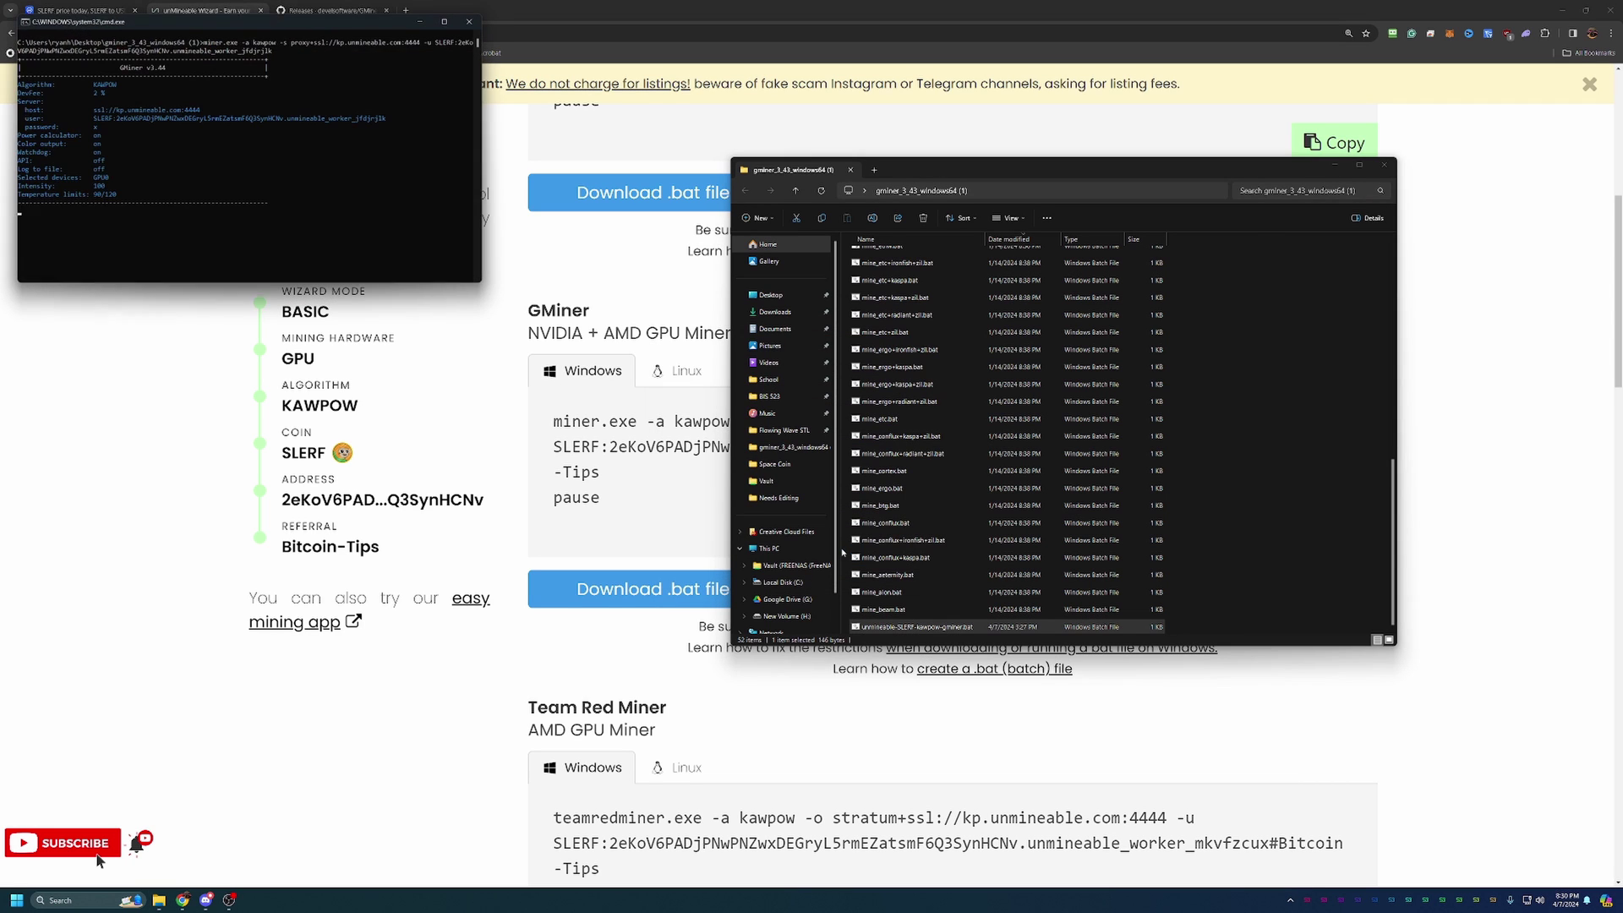
# Close the GMiner folder window and let the miner reach about 22.69 MH/s with its first accepted share.
pyautogui.click(1384, 165)
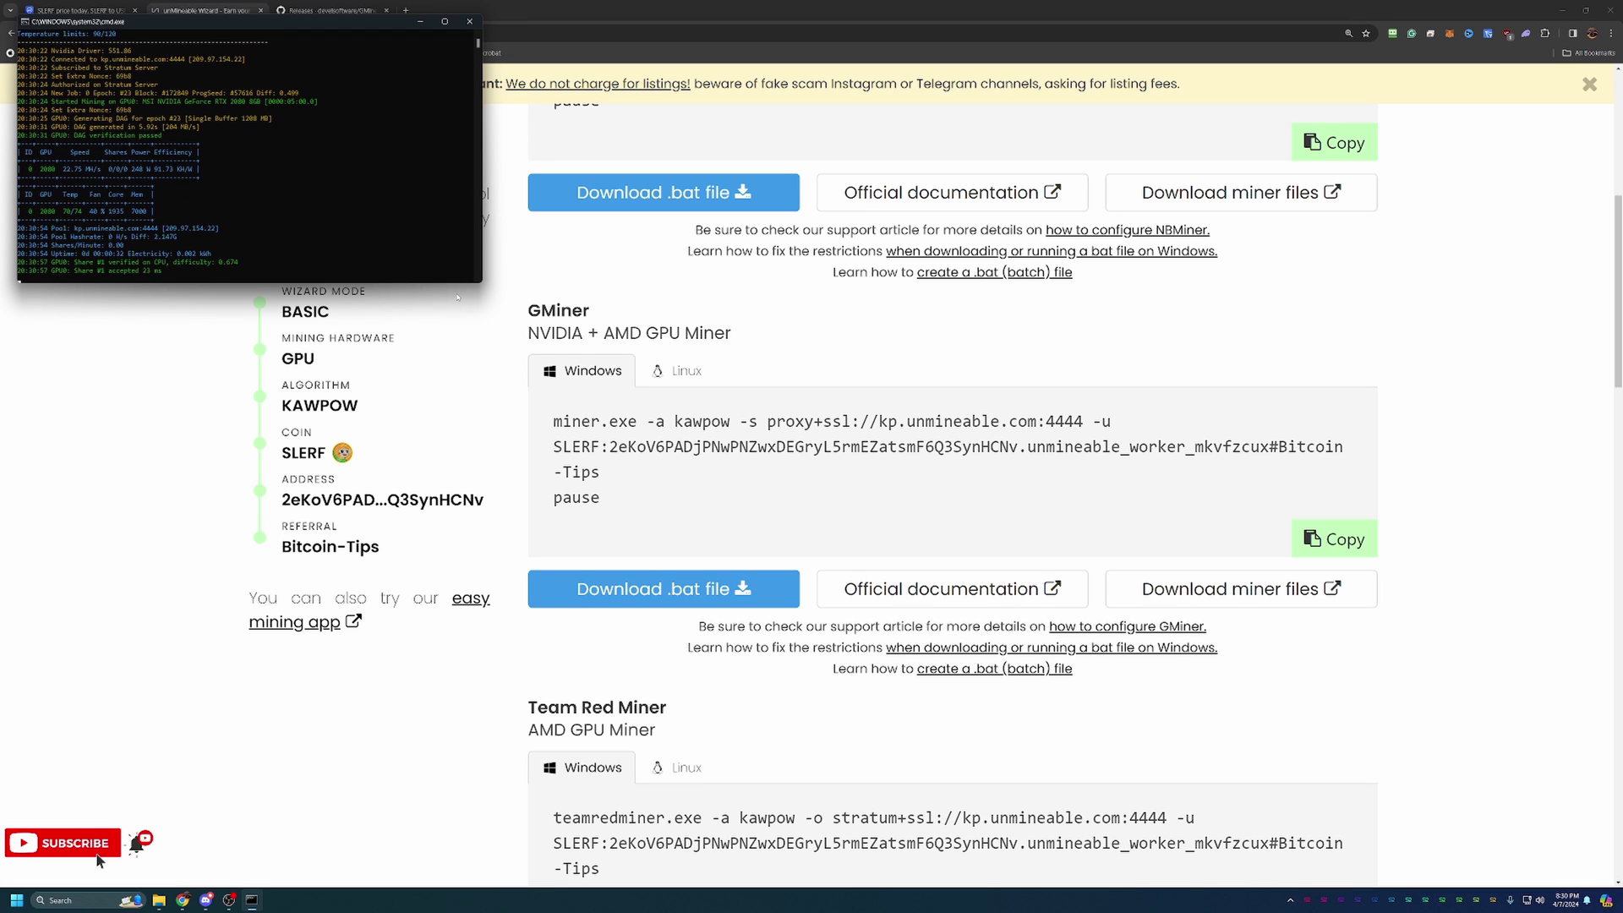
pyautogui.scroll(3, 457, 297)
pyautogui.scroll(3, 829, 154)
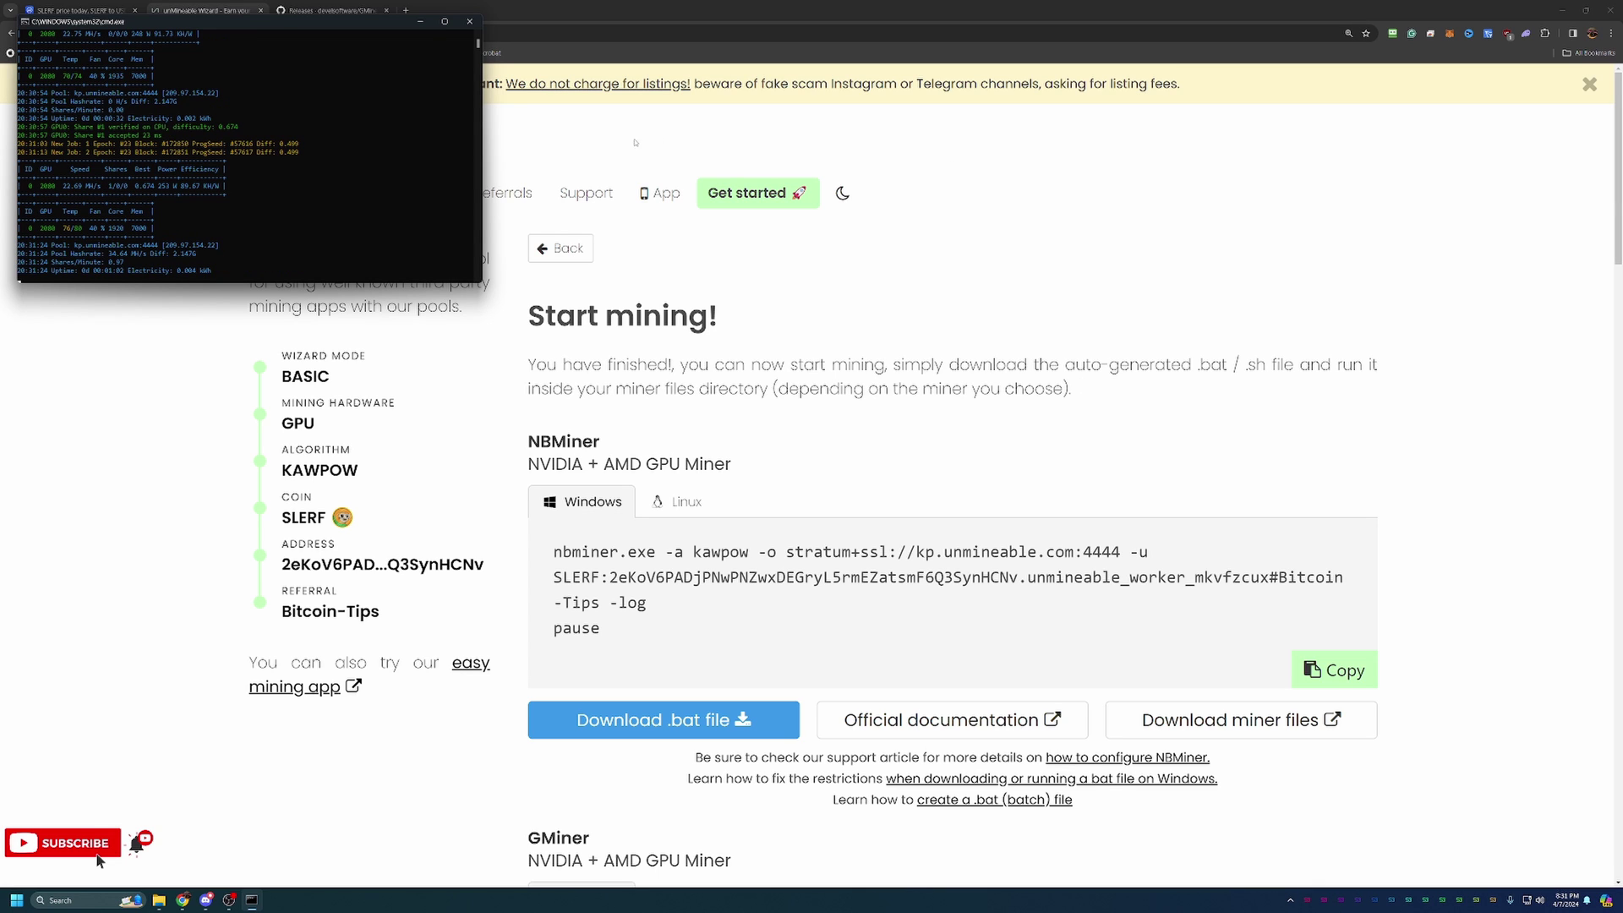
# Close the GMiner console to stop mining, leaving the 'Start mining!' page.
pyautogui.click(470, 22)
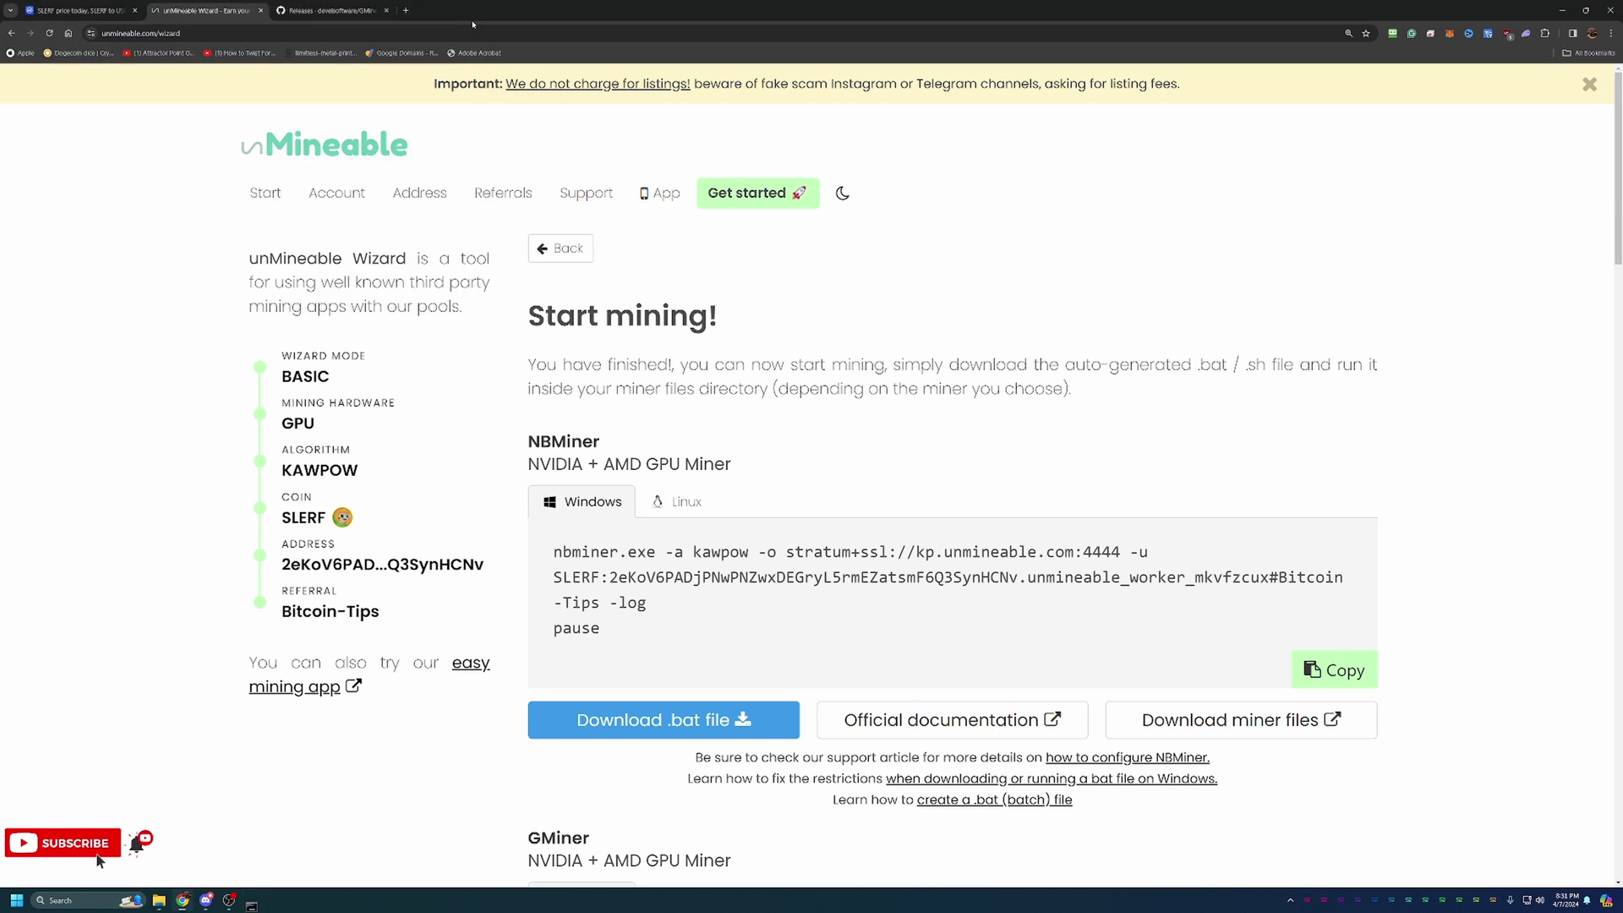